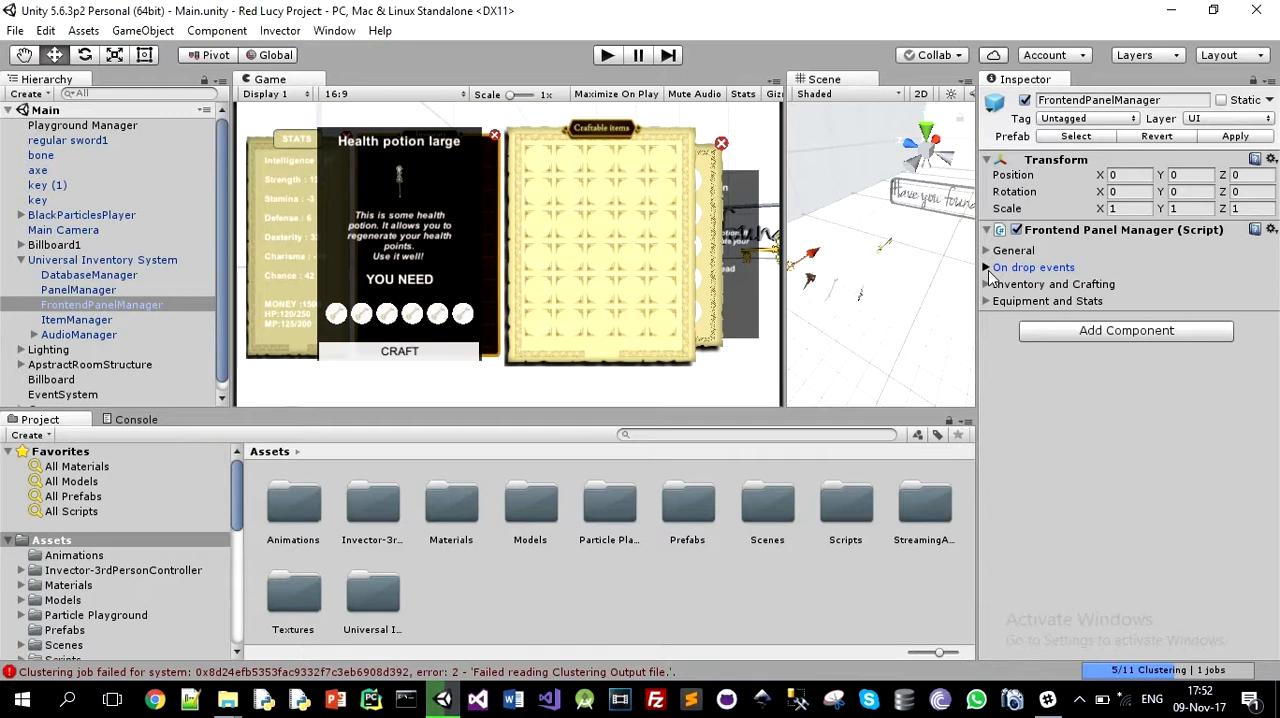
Step: Enable item dropping in the FrontendPanelManager's general settings and assign BlackParticlesPlayer as the player
left_click(987, 268)
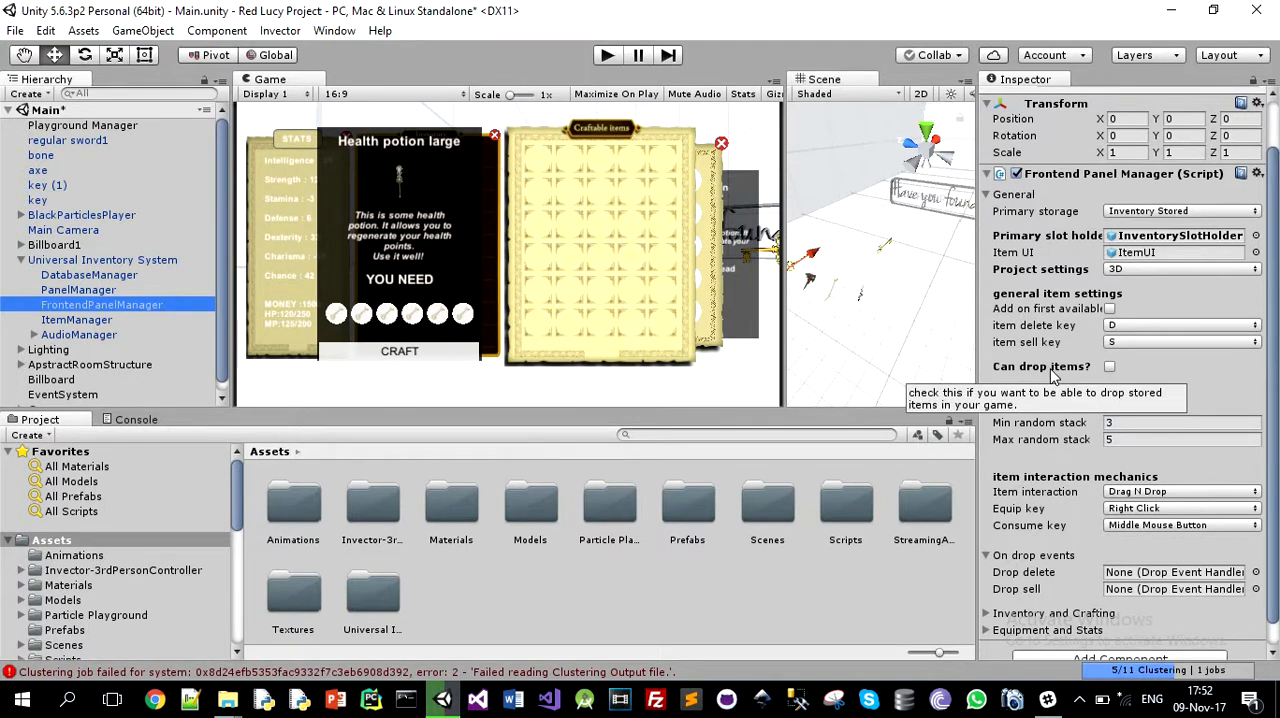
left_click(1110, 367)
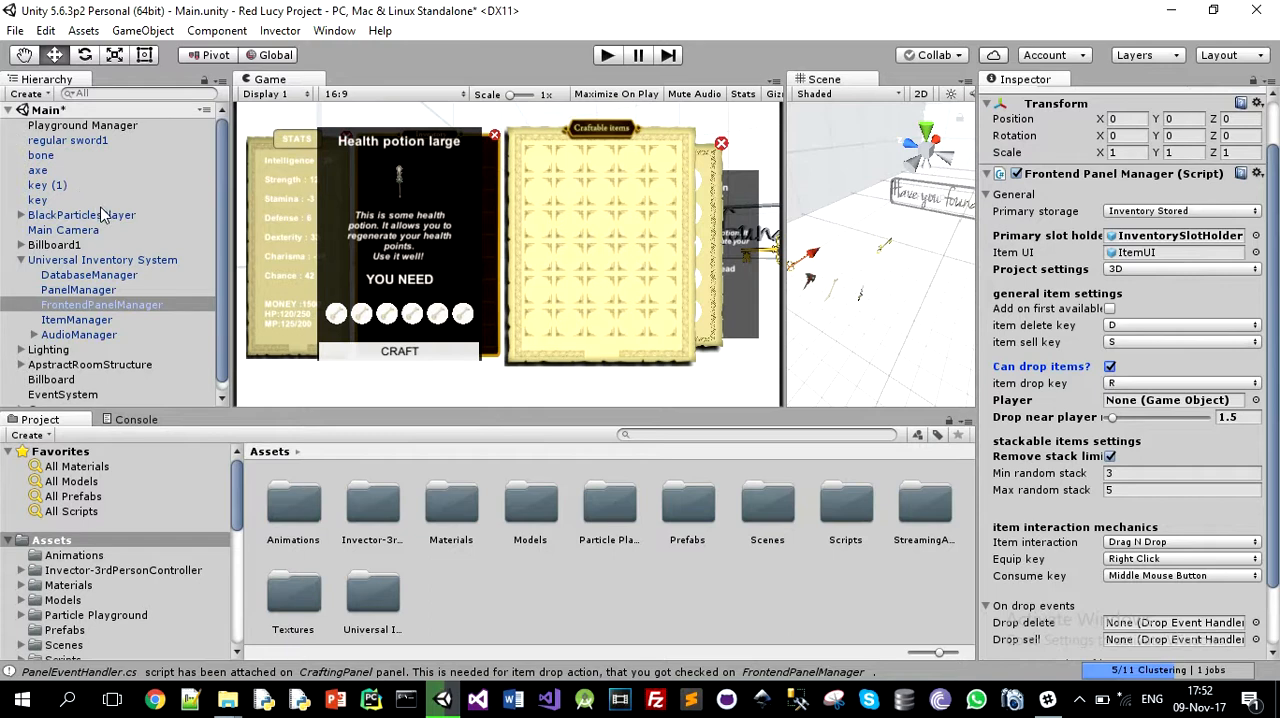
left_click_drag(88, 215, 1148, 401)
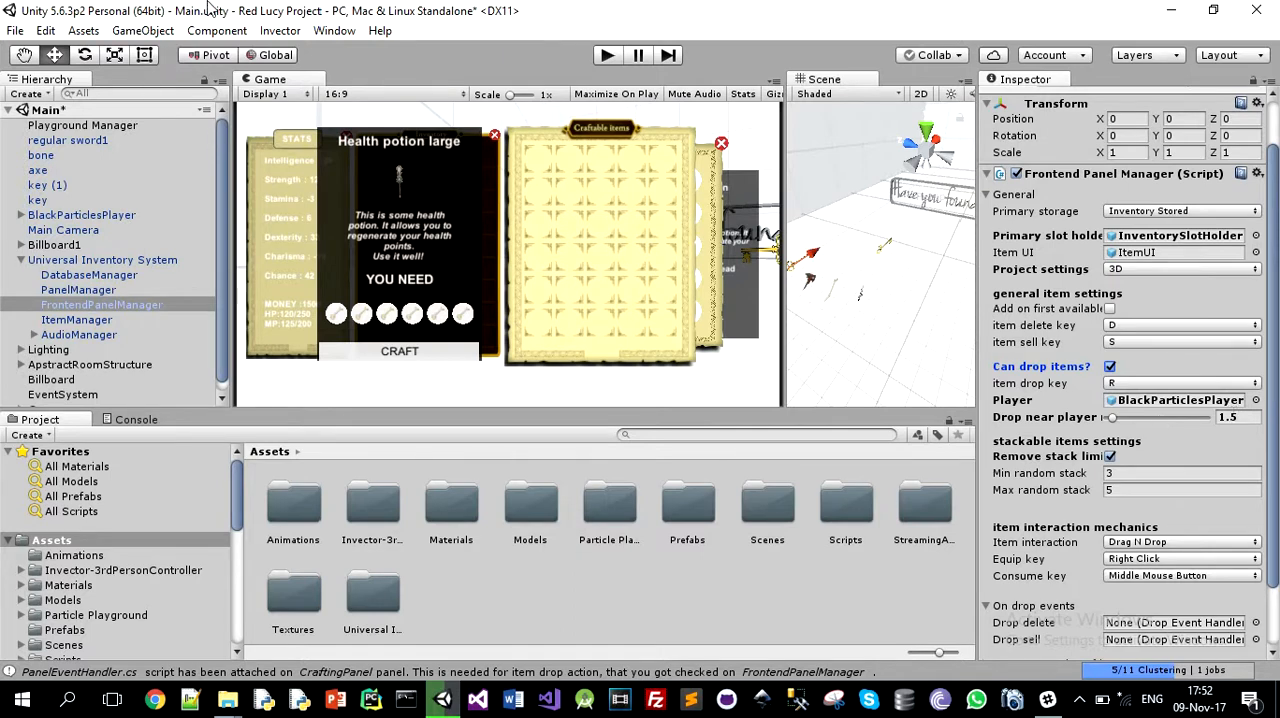
Step: Run the scene and test dropping the regular sword and the bone by moving them out of the inventory
left_click(607, 60)
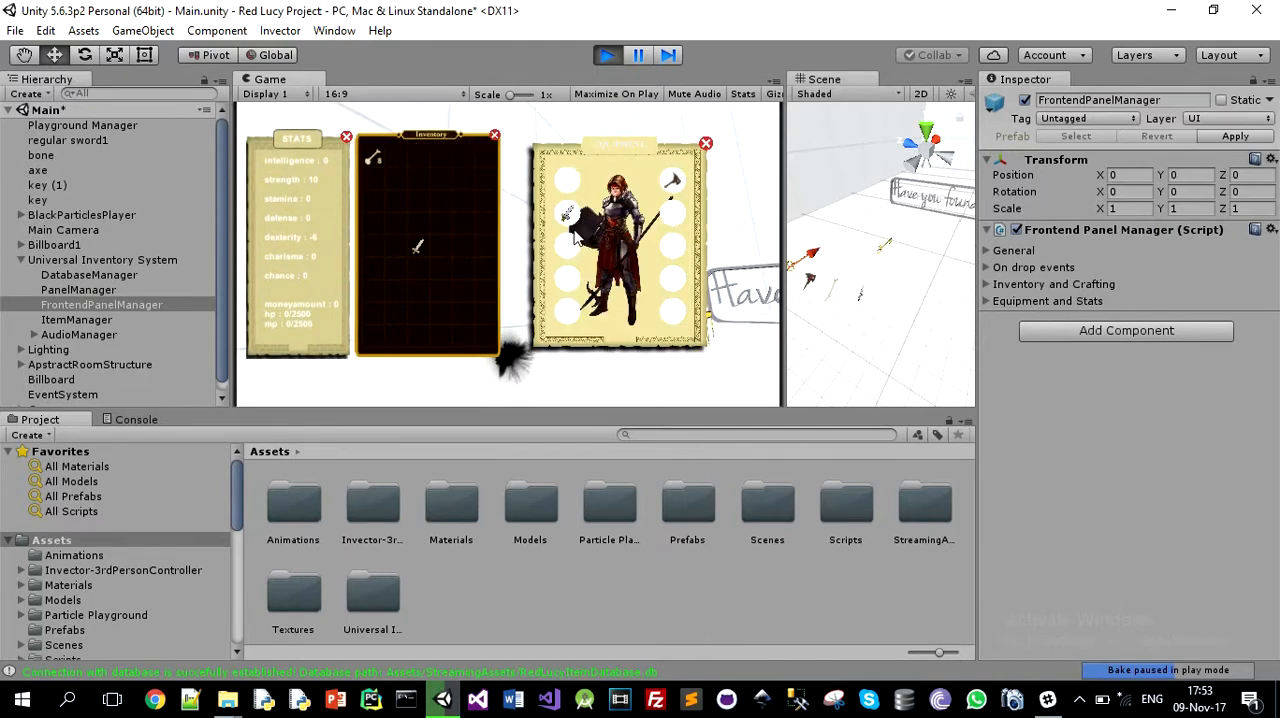
key("e")
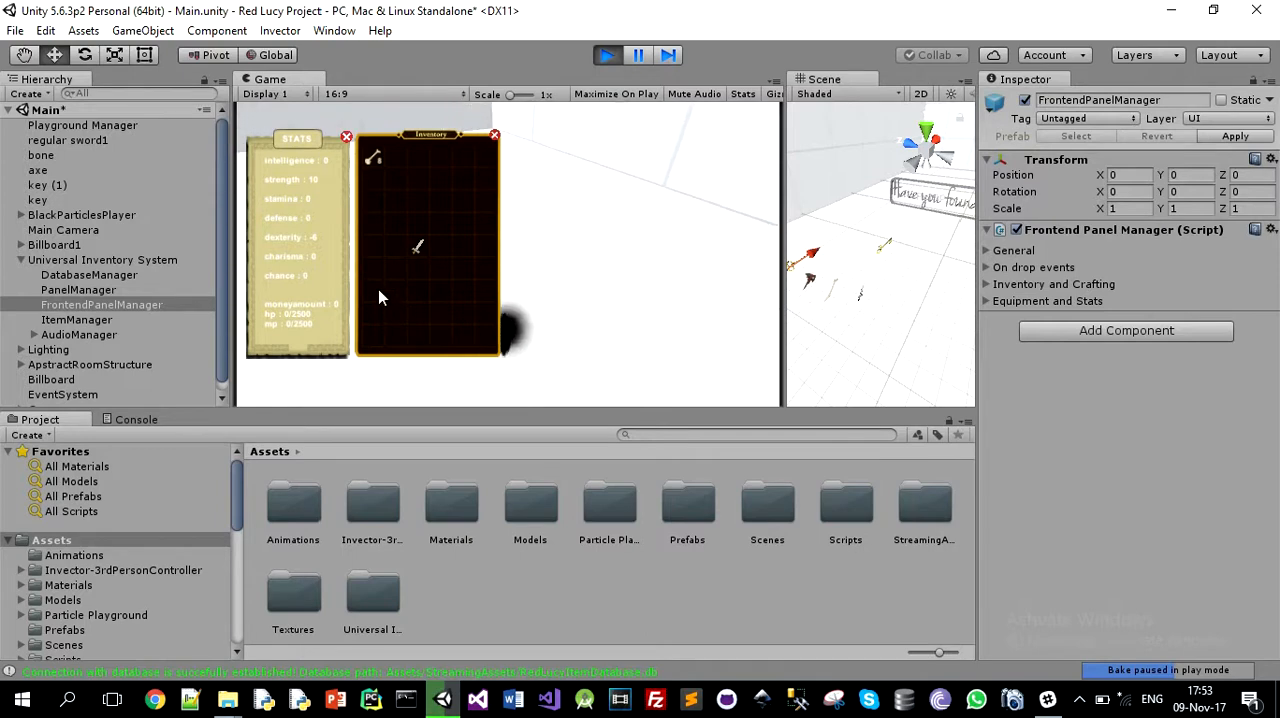
mouse_move(420, 251)
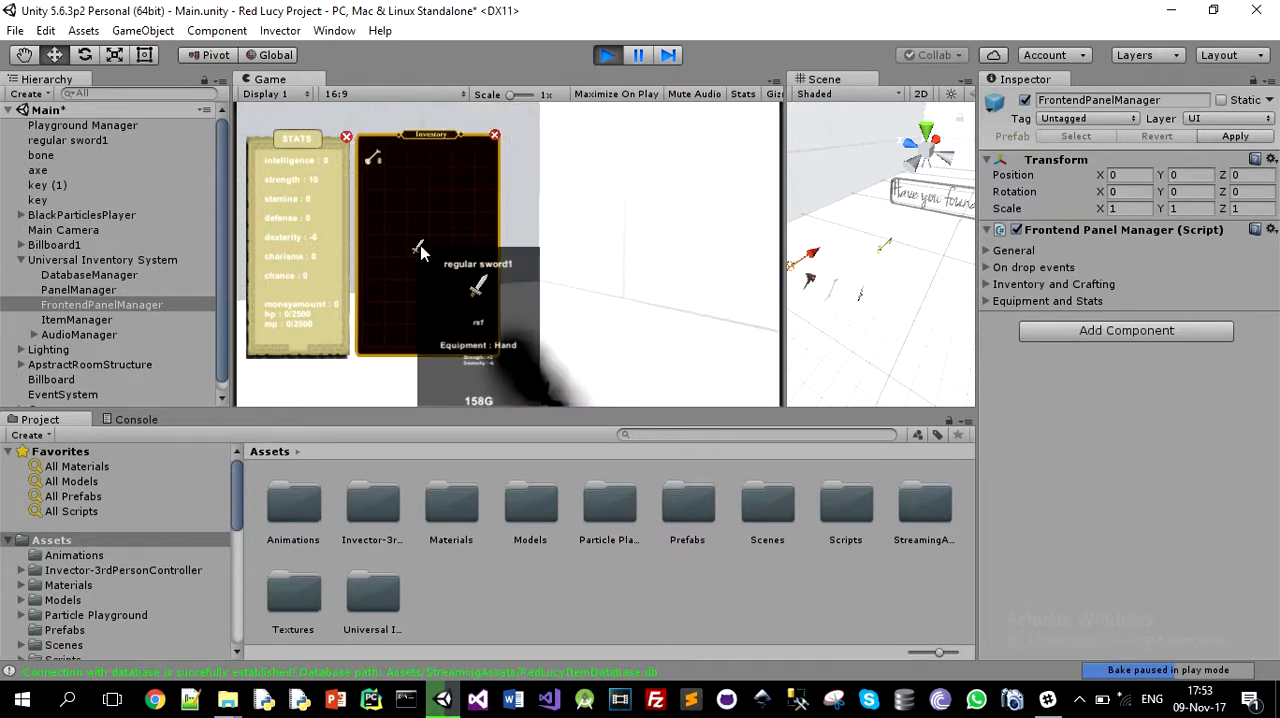
left_click_drag(420, 251, 505, 278)
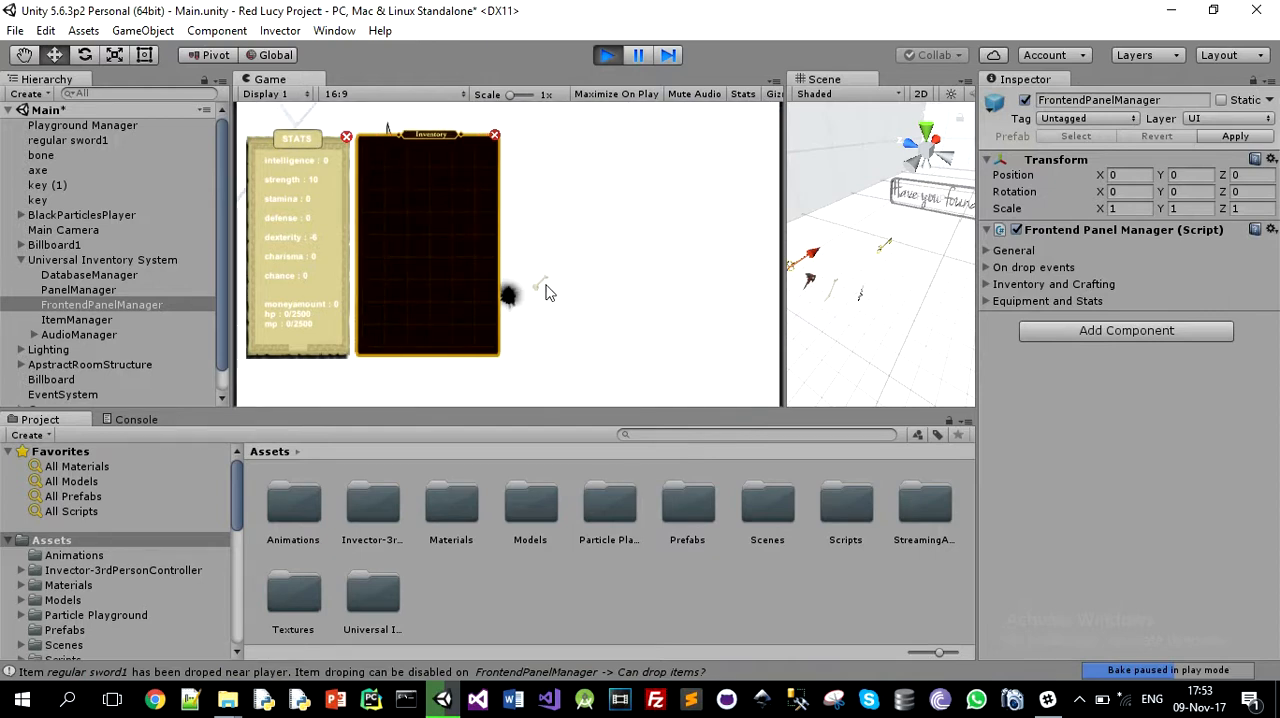
left_click_drag(547, 291, 505, 265)
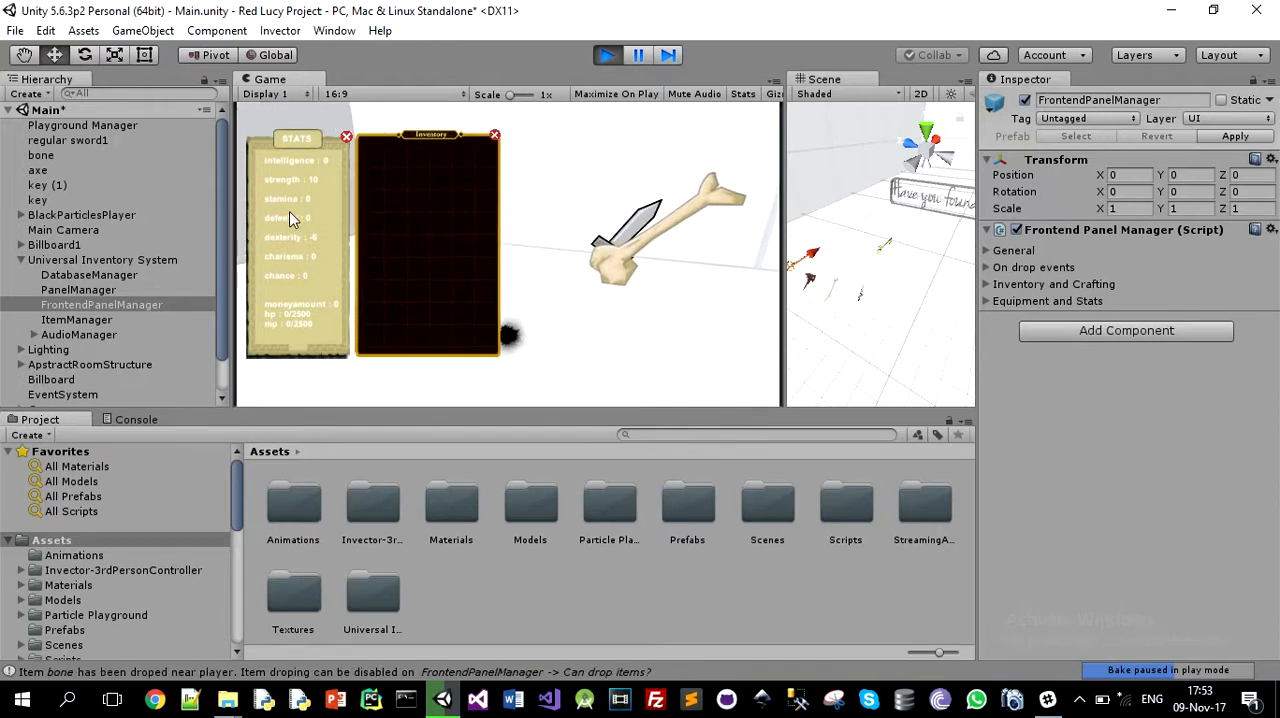
Step: Close the open game panels, walk the player over the axe and key to collect them, and reopen the inventory
key("w")
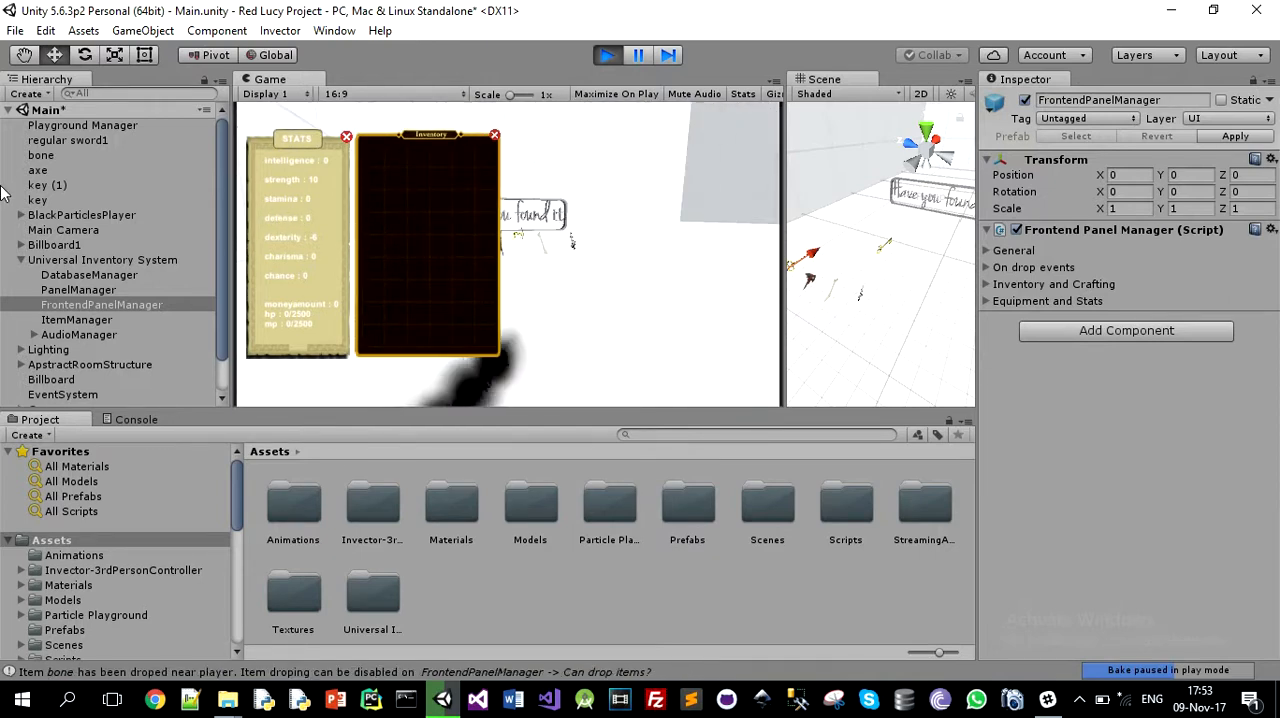
key("w")
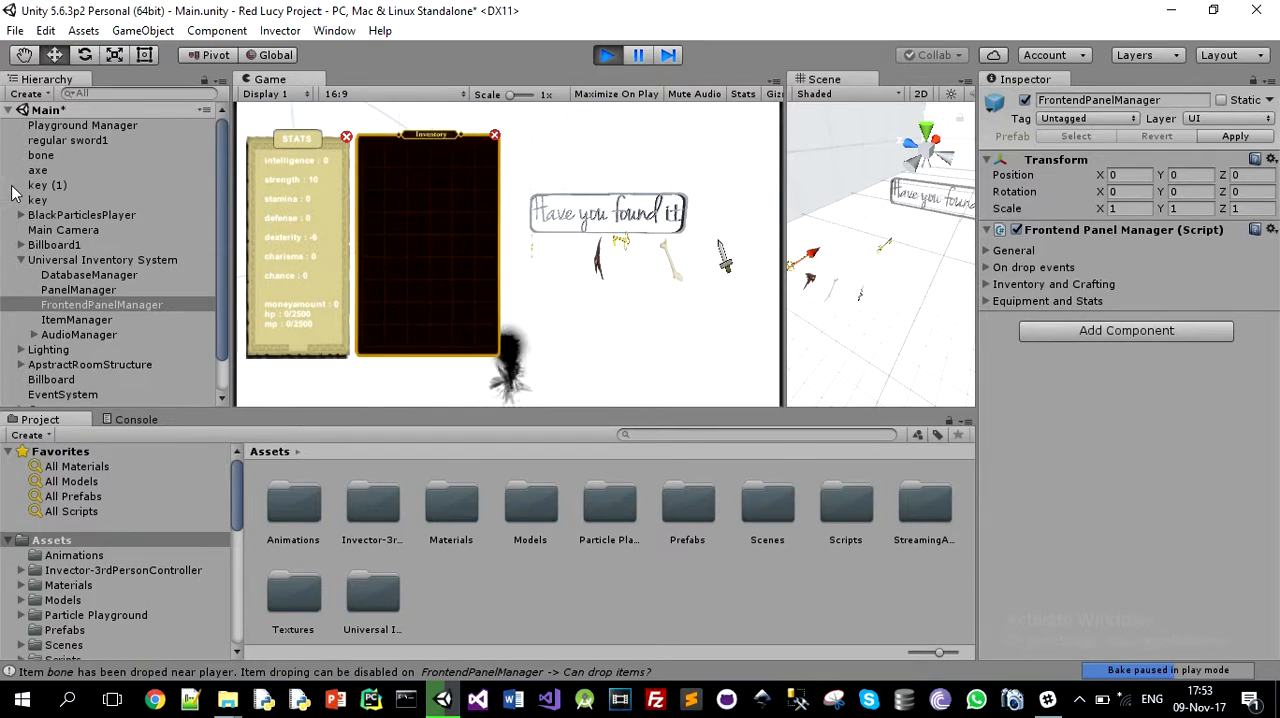
key("c")
key("i")
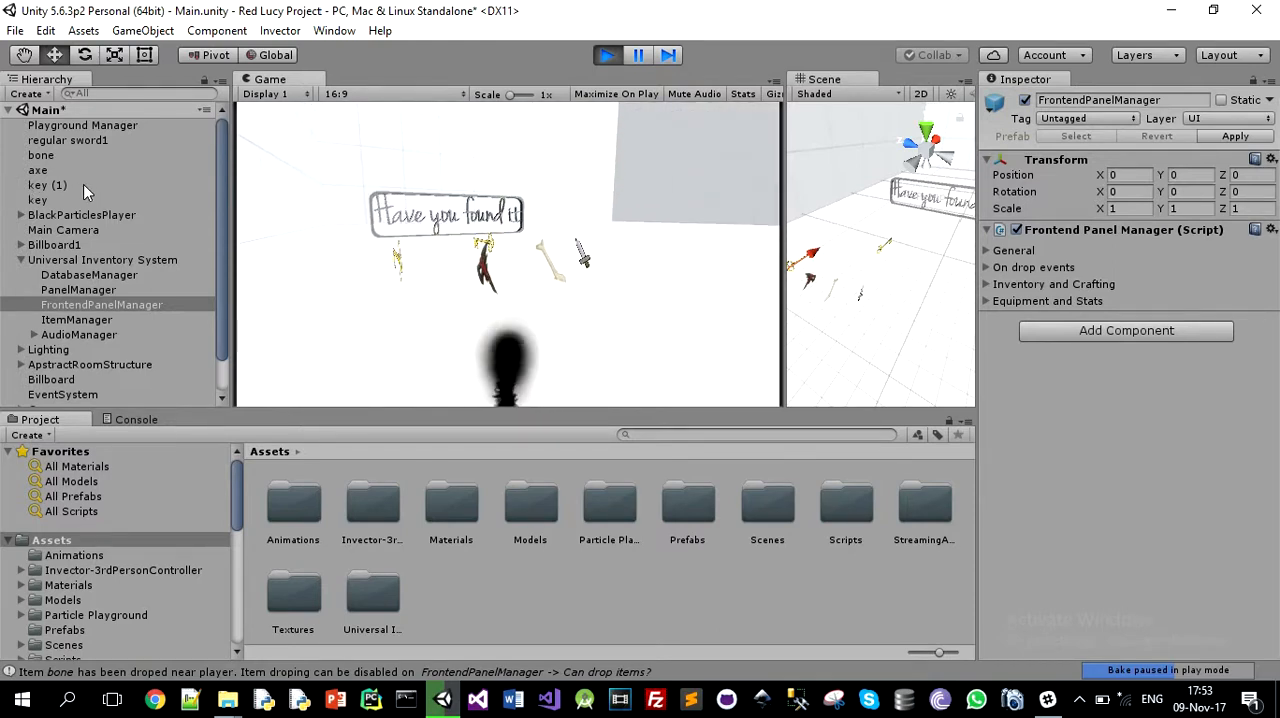
key("w")
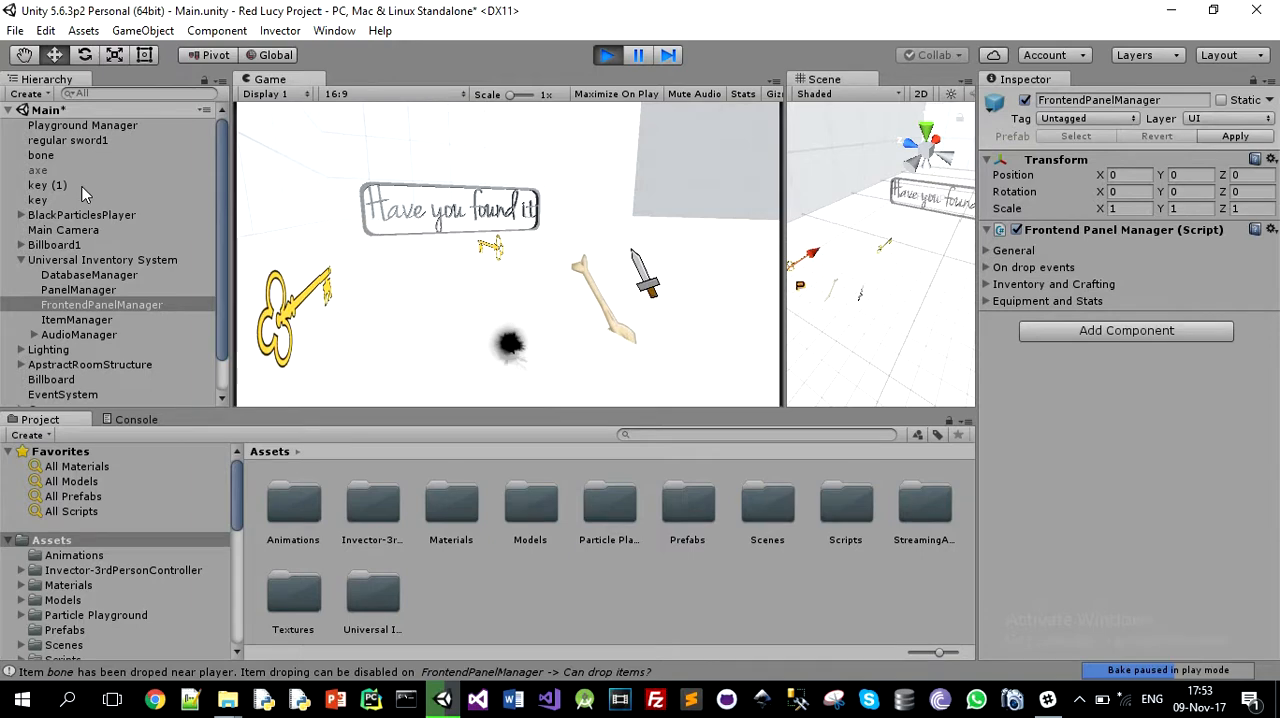
key("i")
key("w")
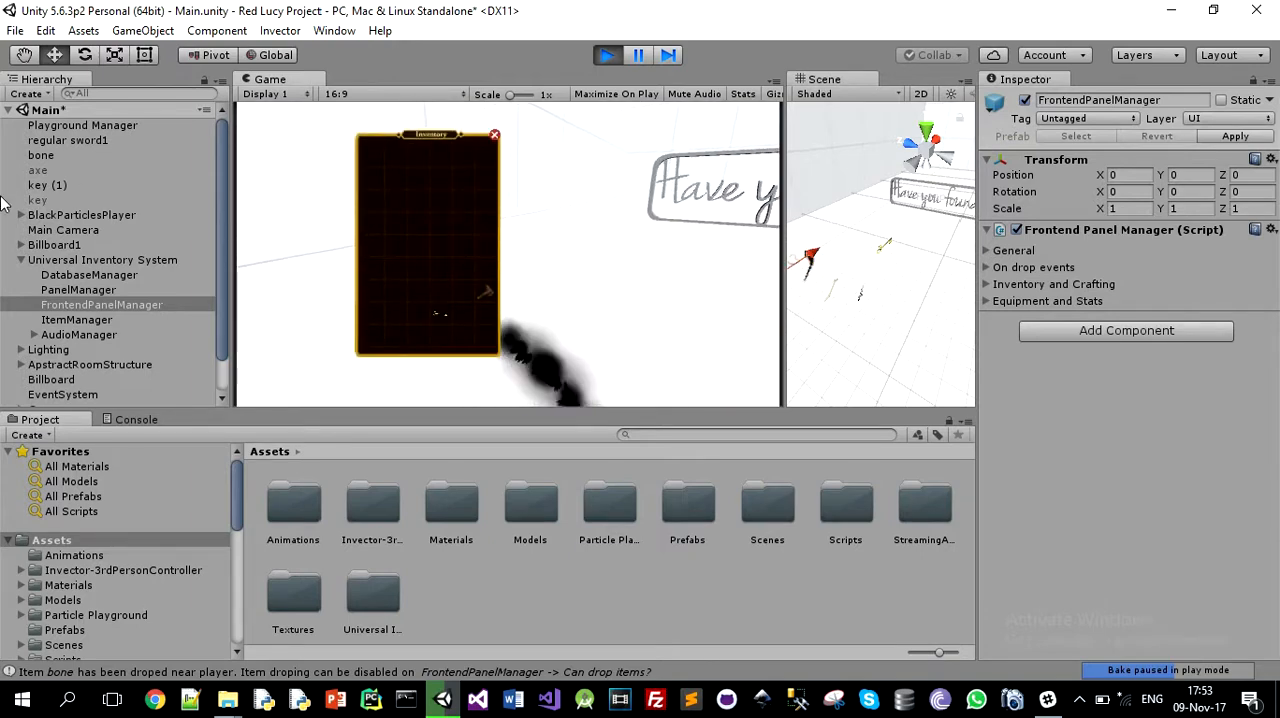
Step: Test dropping the axe and the key from the inventory beside the player, and stop the game
right_click(486, 290)
right_click(443, 314)
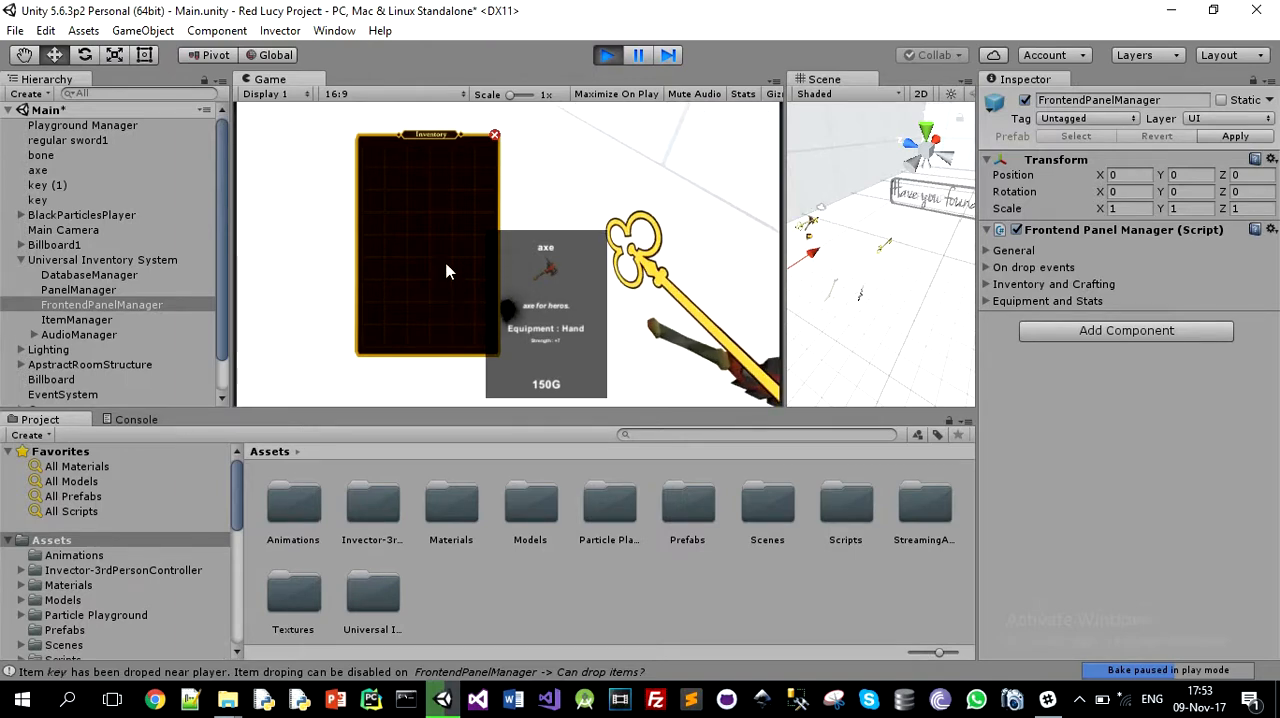
left_click(608, 56)
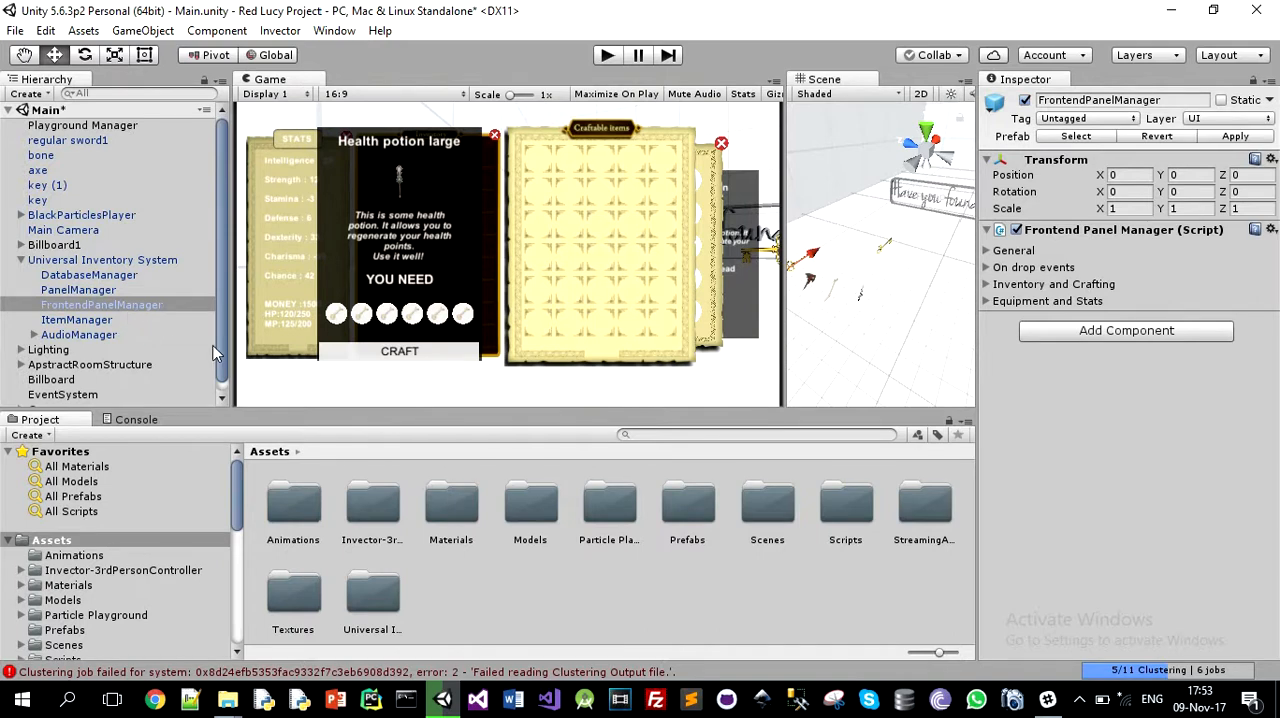
left_click(114, 292)
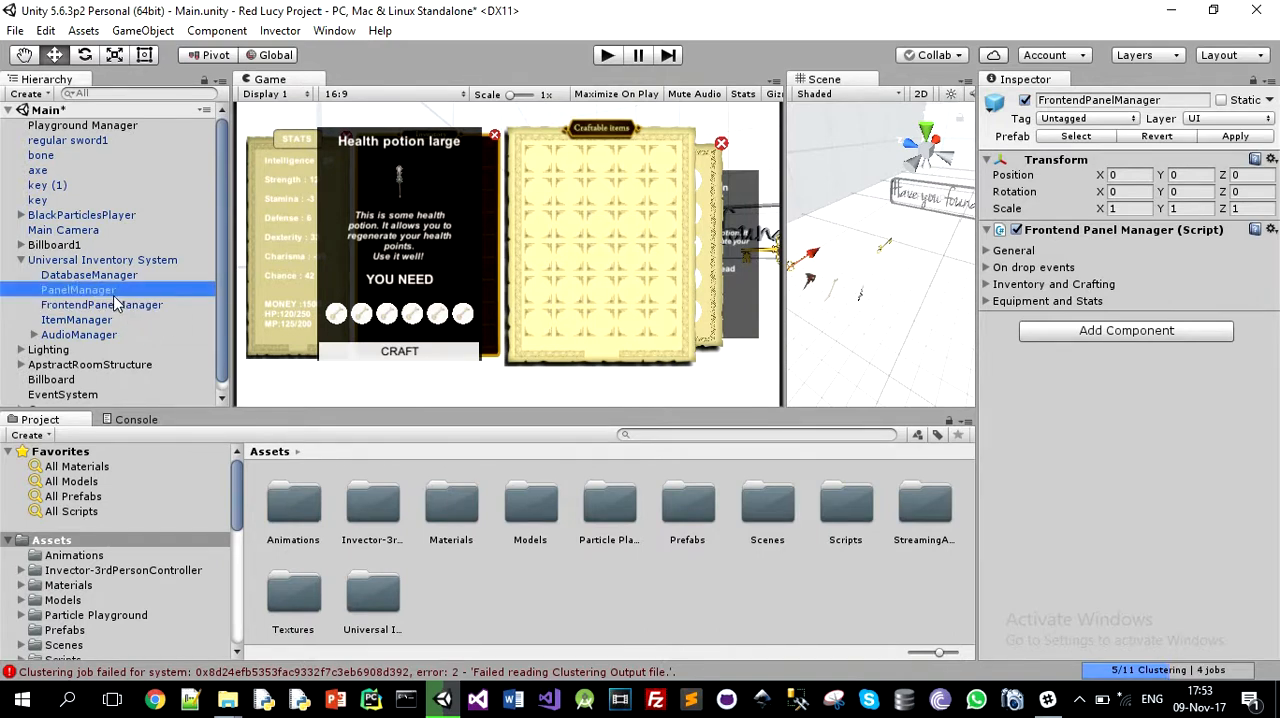
left_click(114, 303)
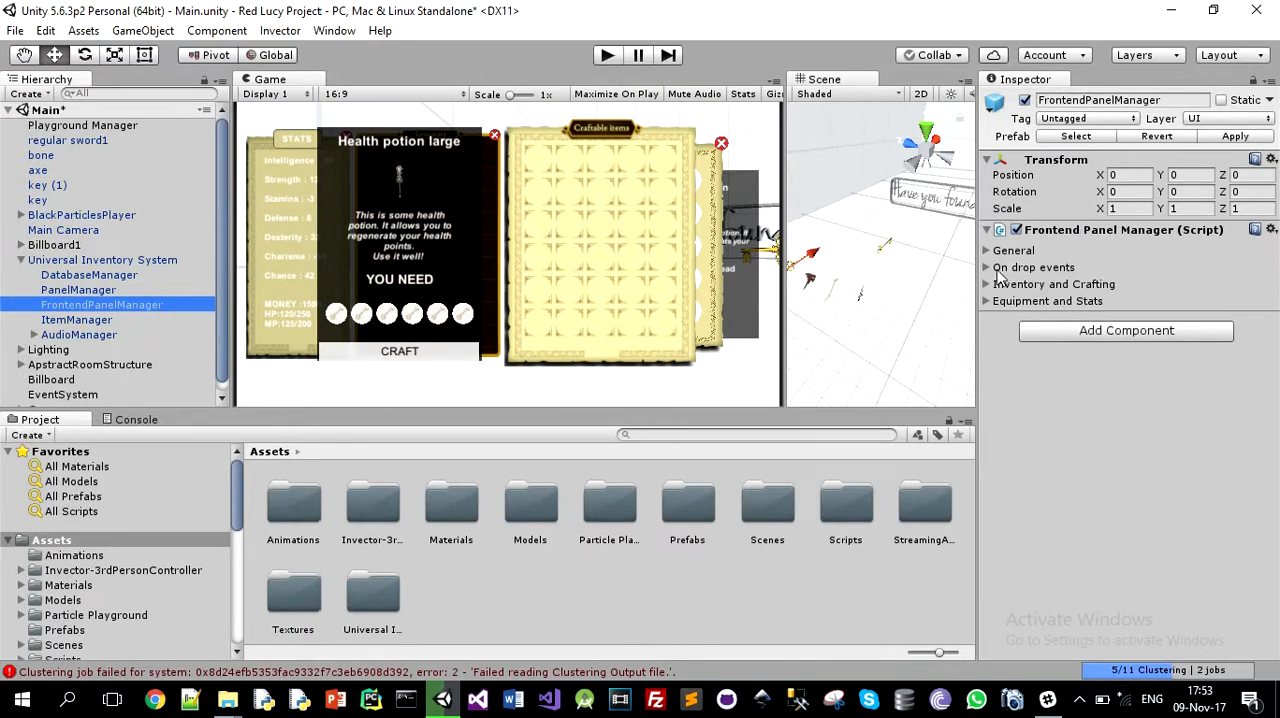
left_click(990, 251)
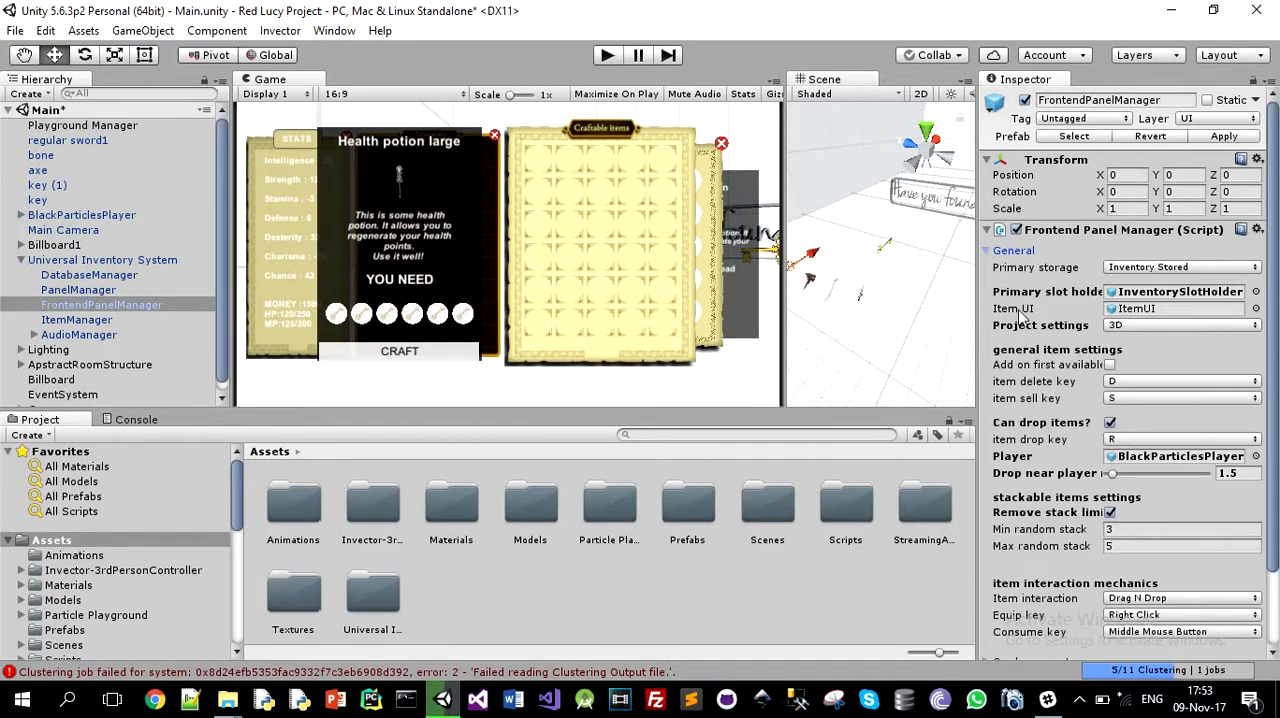
scroll(1022, 318, "down", 2)
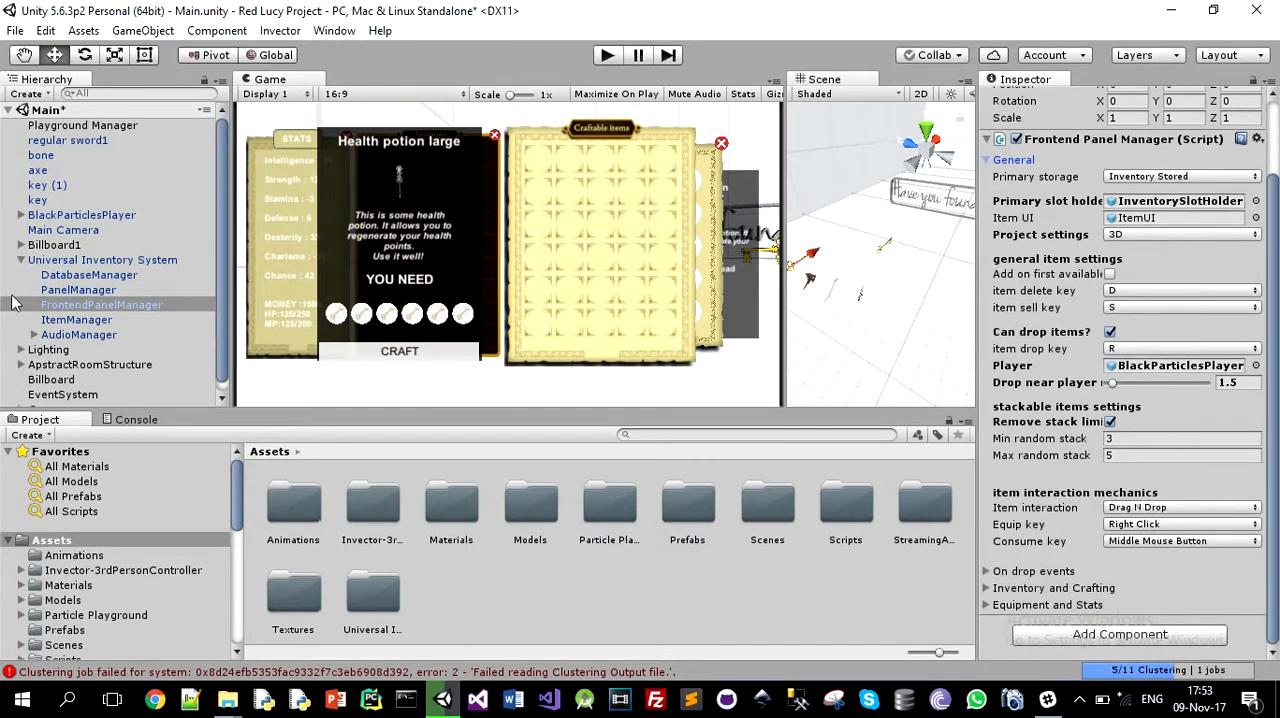
Step: Enable key press pickup in the ItemManager's general settings
left_click(68, 320)
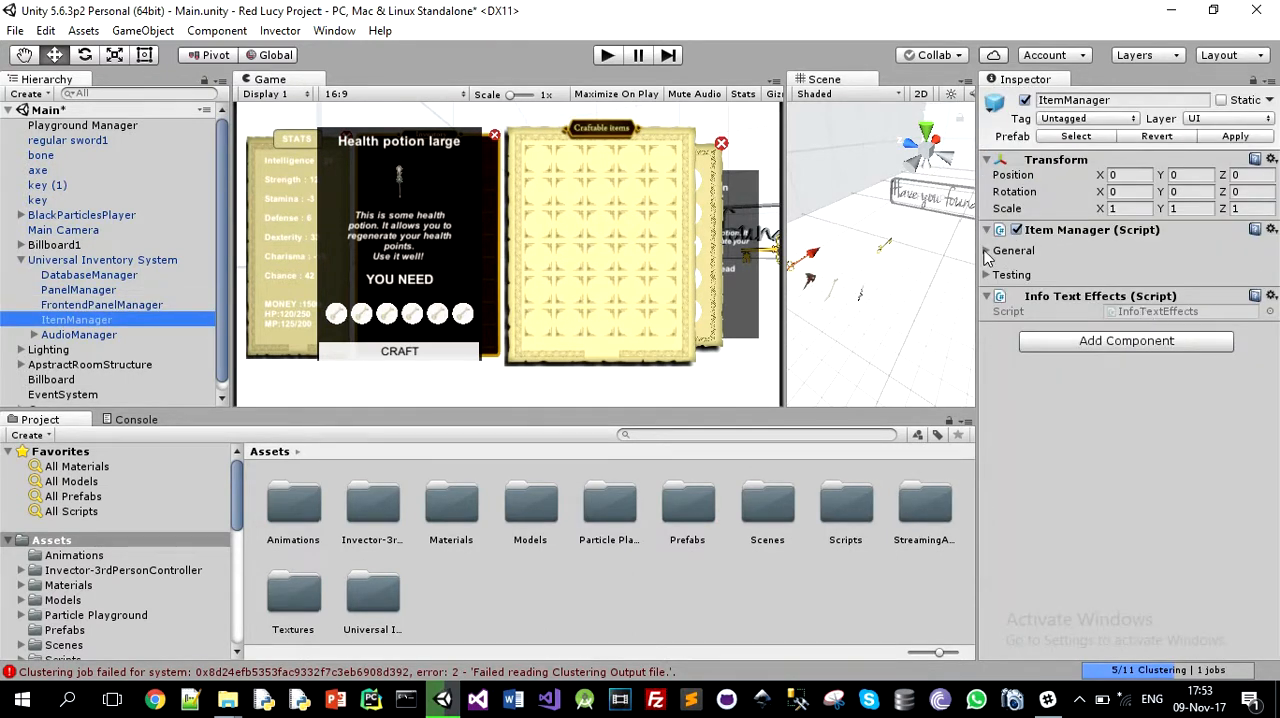
left_click(987, 251)
scroll(1081, 432, "down", 3)
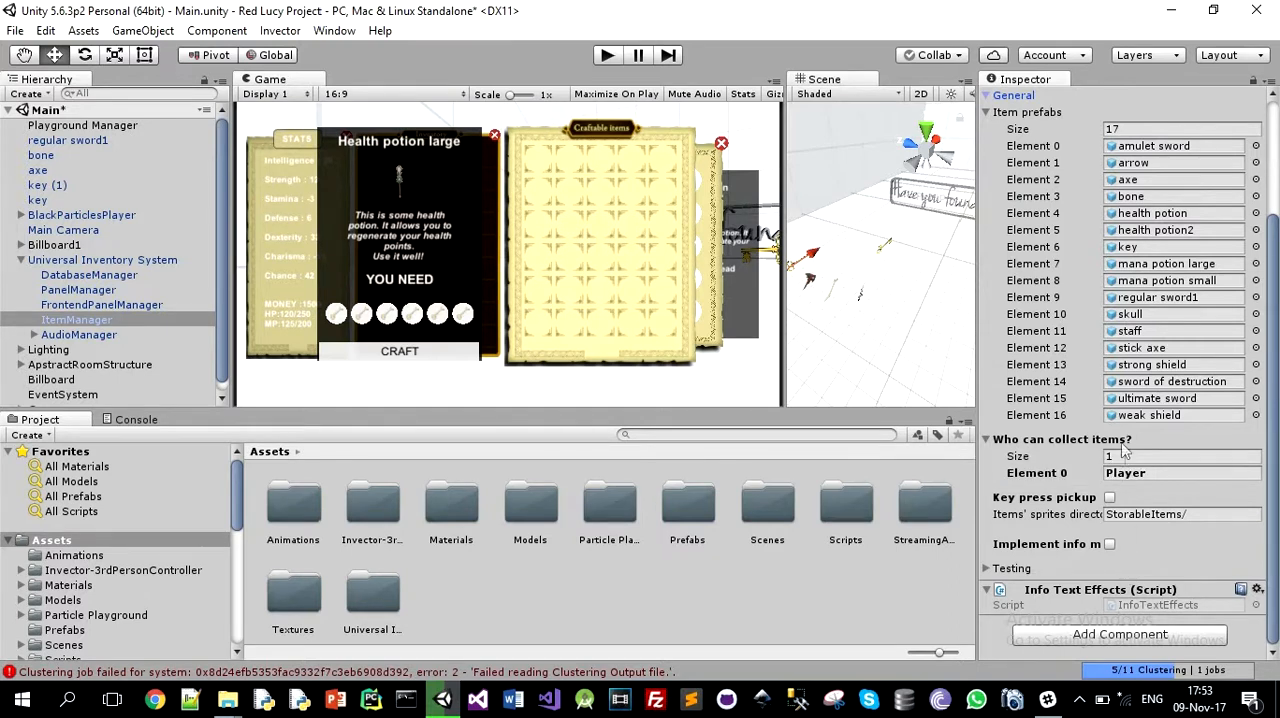
left_click(1109, 497)
scroll(1120, 512, "down", 3)
scroll(88, 287, "down", 1)
Step: Add a UI Text object under the Canvas and name it keyPressPickupText
left_click(46, 399)
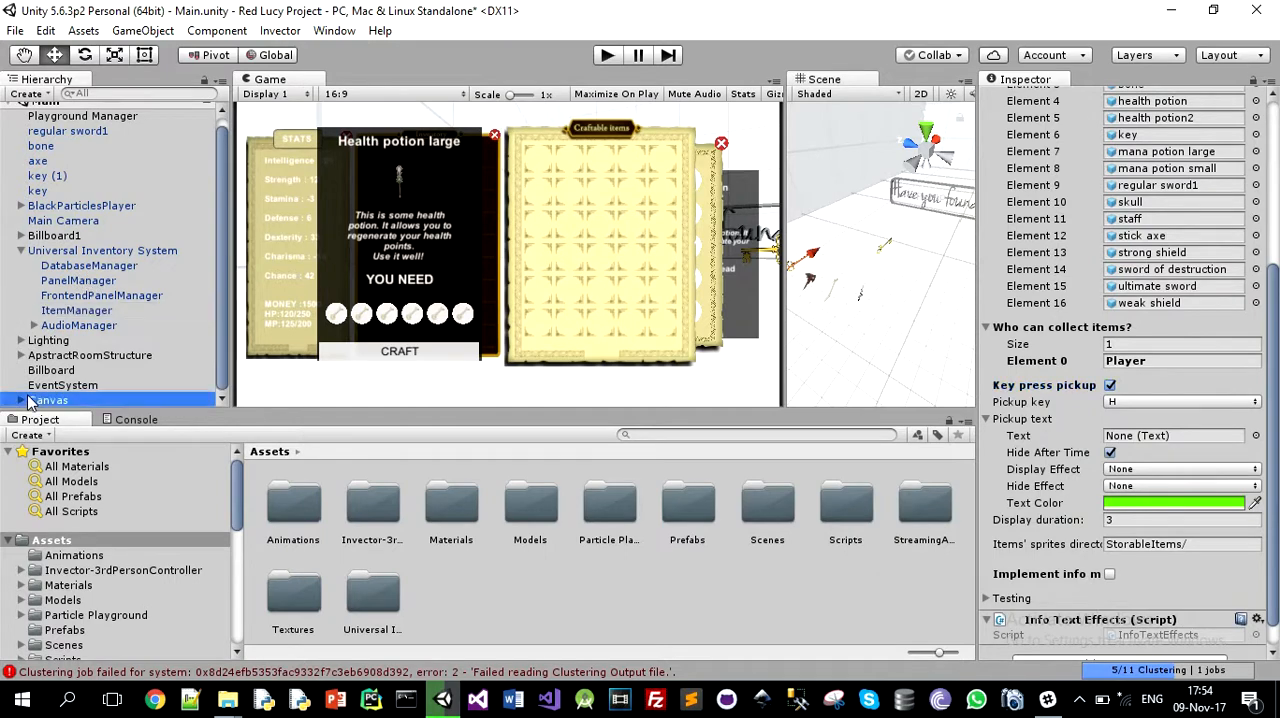
scroll(46, 399, "down", 3)
right_click(72, 312)
mouse_move(150, 589)
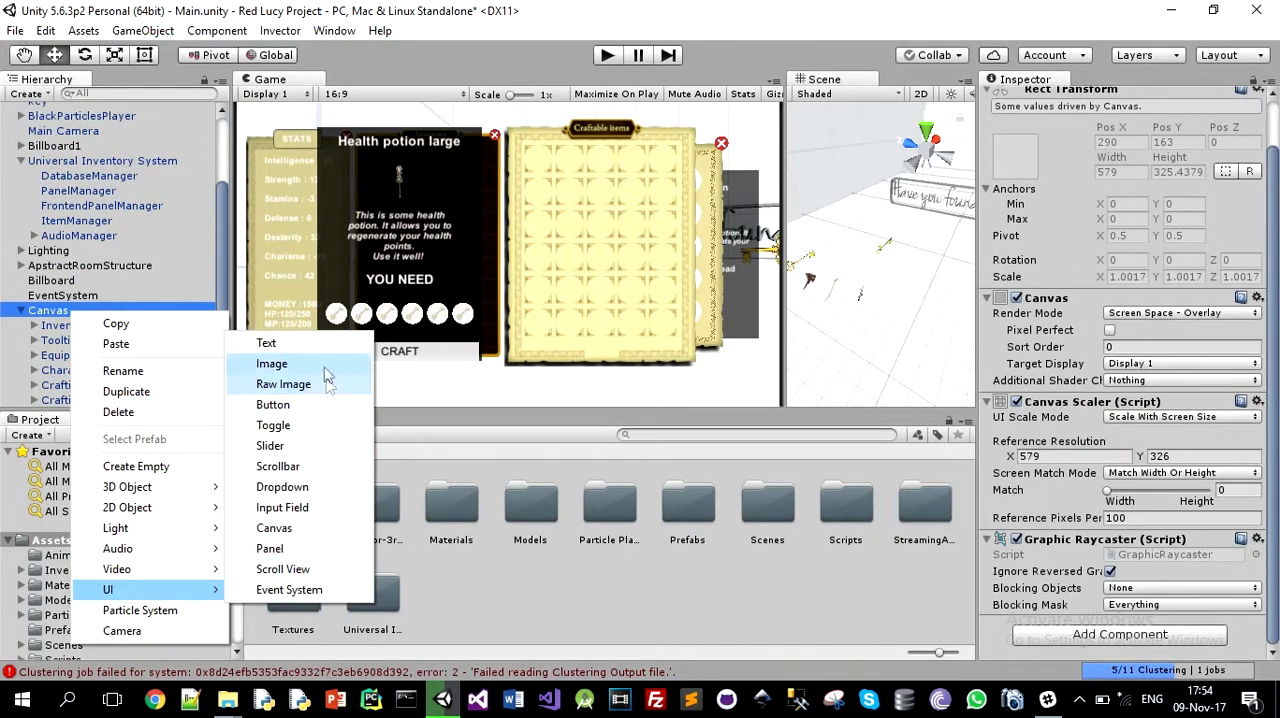
left_click(323, 346)
type("keyPressPickupText")
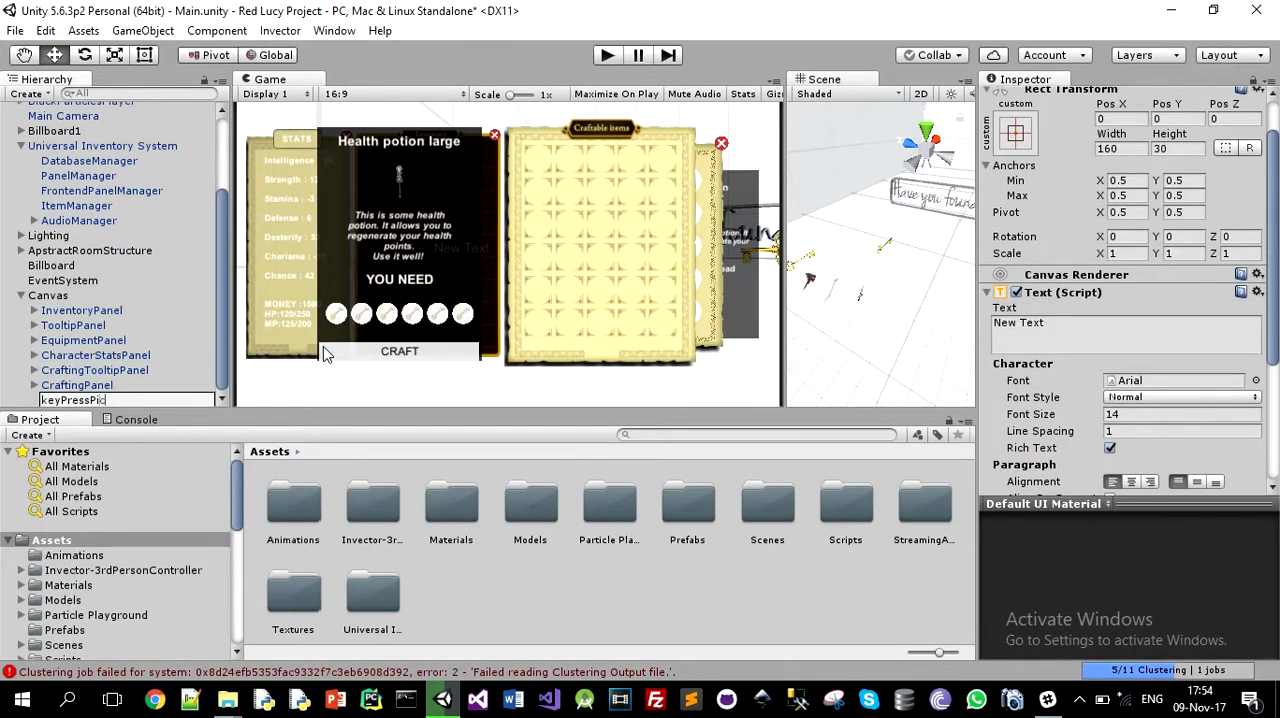
Step: Try some placeholder characters in keyPressPickupText and leave its text content empty
left_click(1065, 336)
type("dsadsadsadsadsadsa")
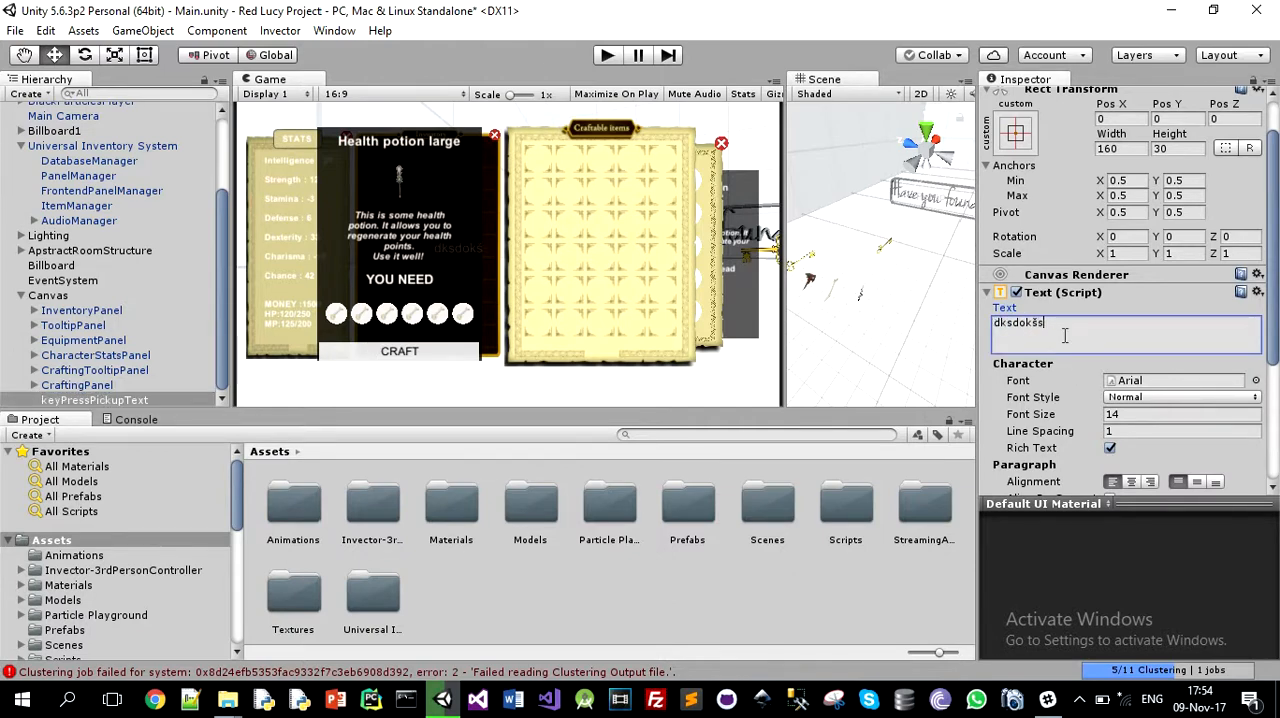
key("ctrl+a")
key("BackSpace")
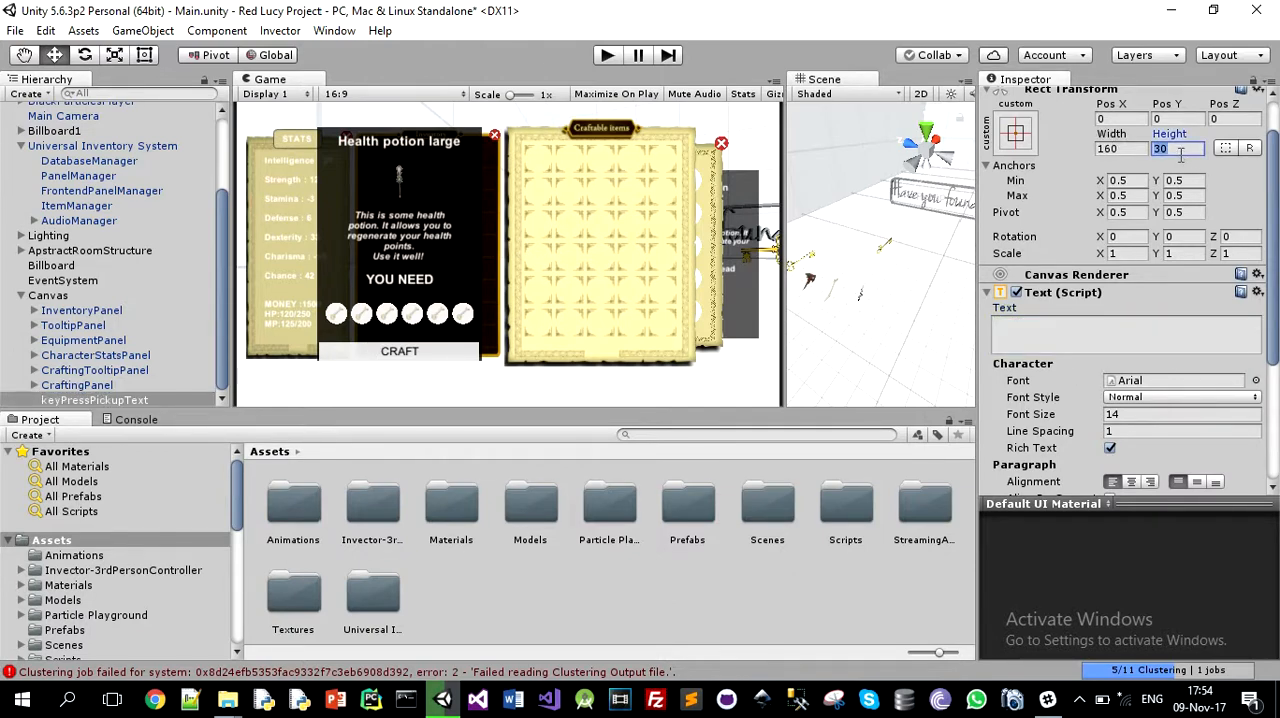
Step: Assign keyPressPickupText as the pickup text of the ItemManager
left_click(82, 191)
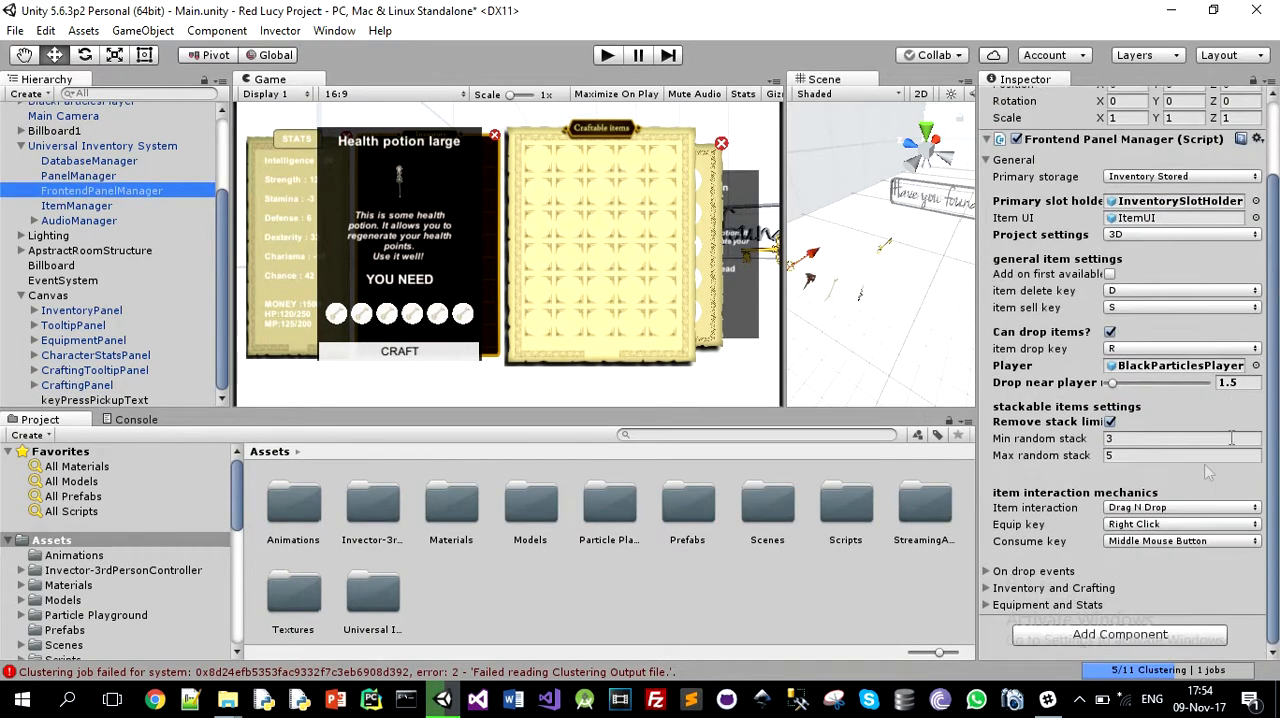
key("Down")
scroll(1225, 480, "down", 3)
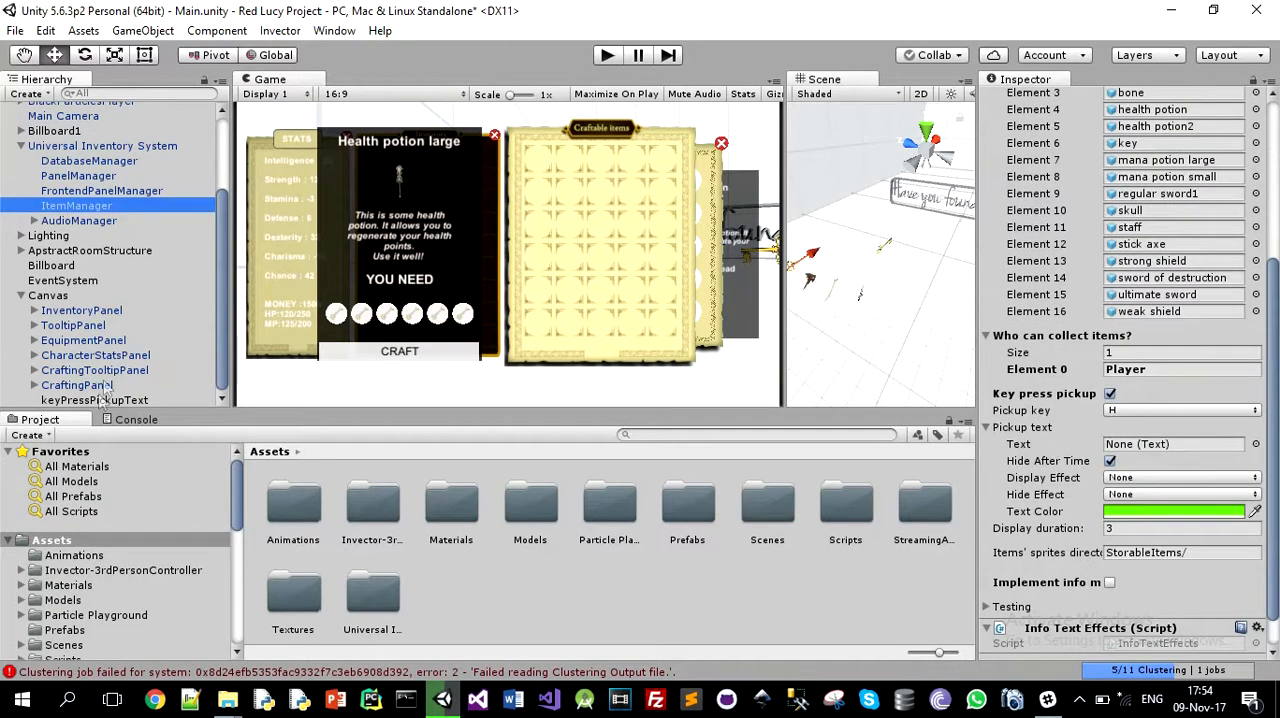
left_click_drag(95, 400, 1180, 444)
Step: Set the pickup text's display effect to Fade In and its hide effect to Fade Out
left_click(1180, 477)
left_click(1152, 519)
left_click(1180, 494)
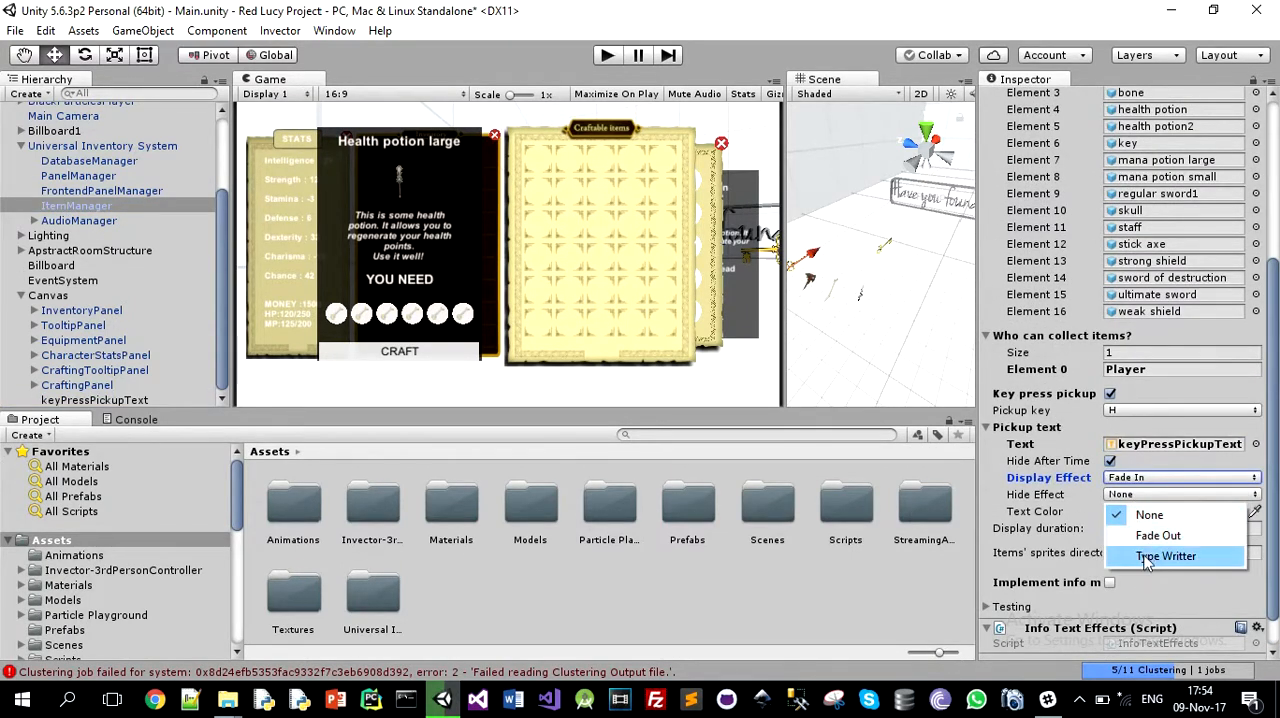
left_click(1160, 534)
Step: Run the scene, walk the player to the axe and bone to test the key press pickup text, and stop the game
left_click(608, 58)
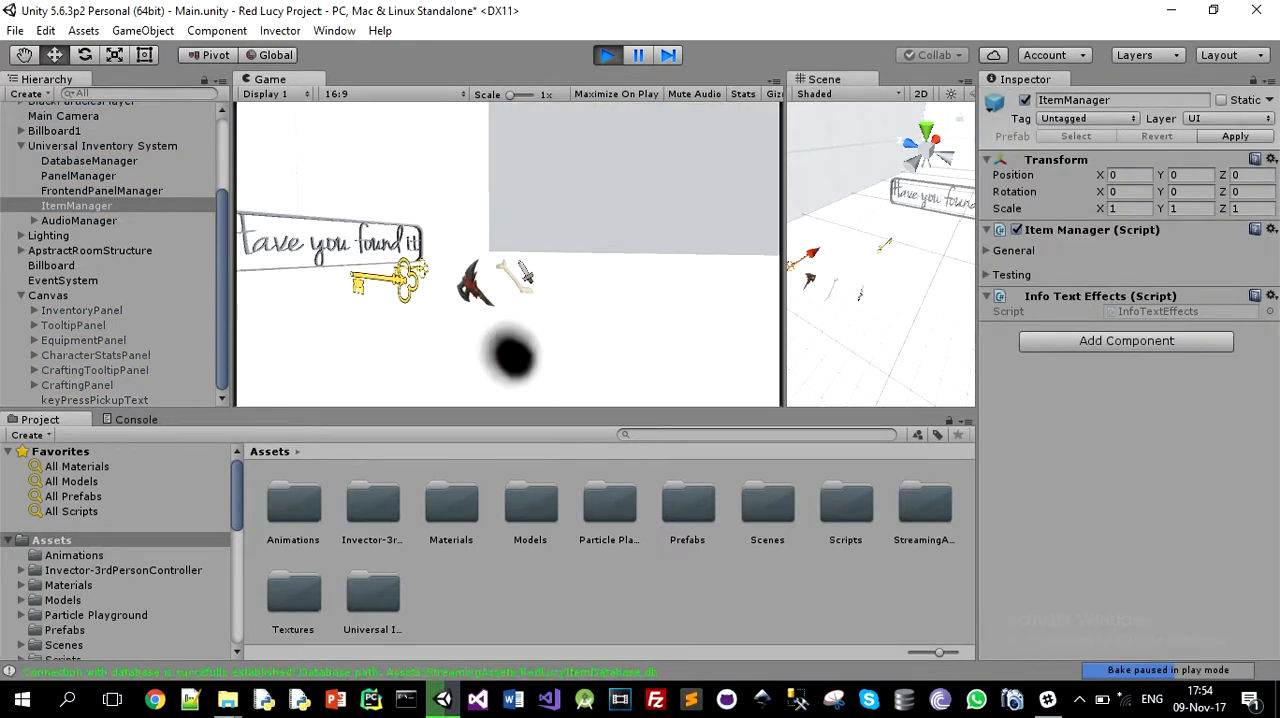
key("w")
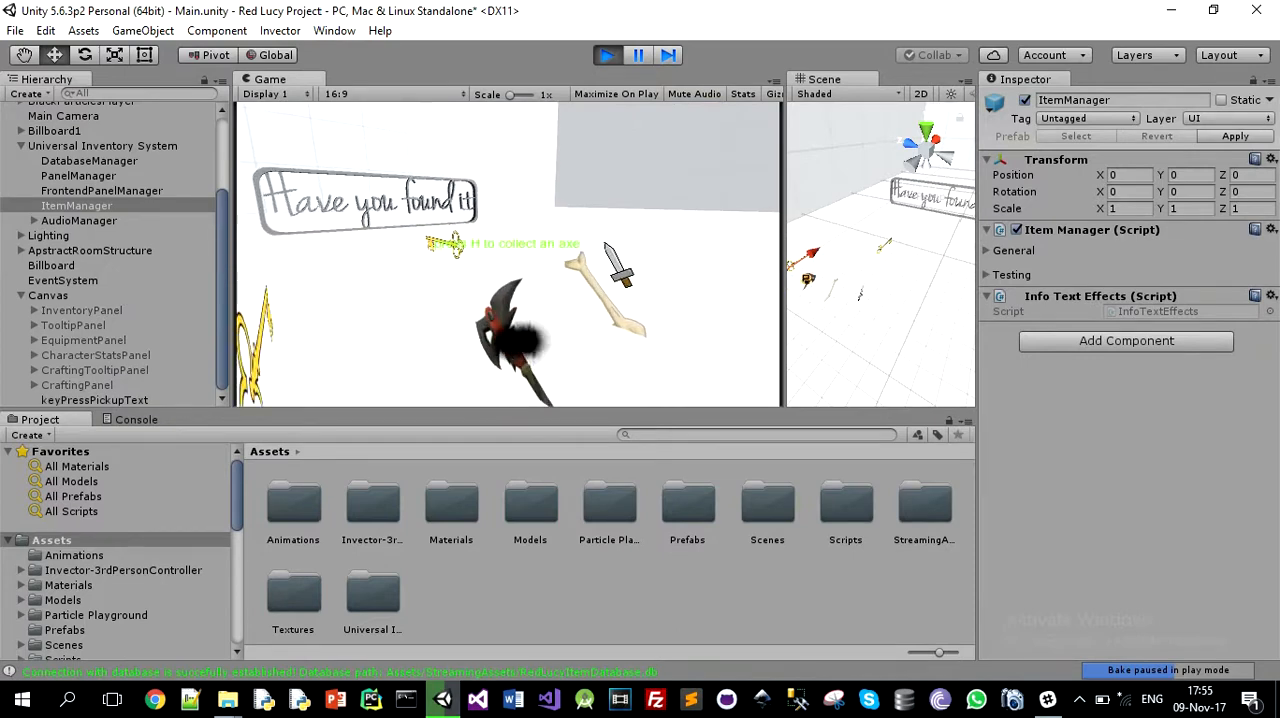
key("a")
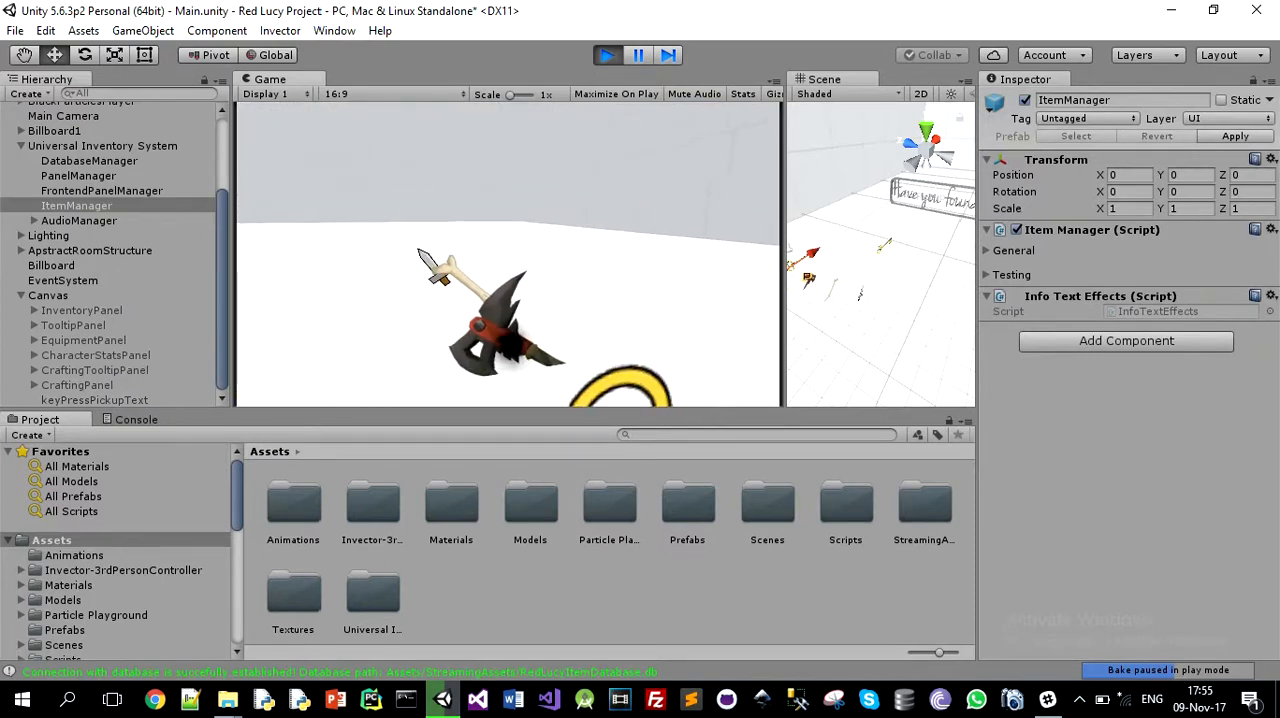
key("w")
key("i")
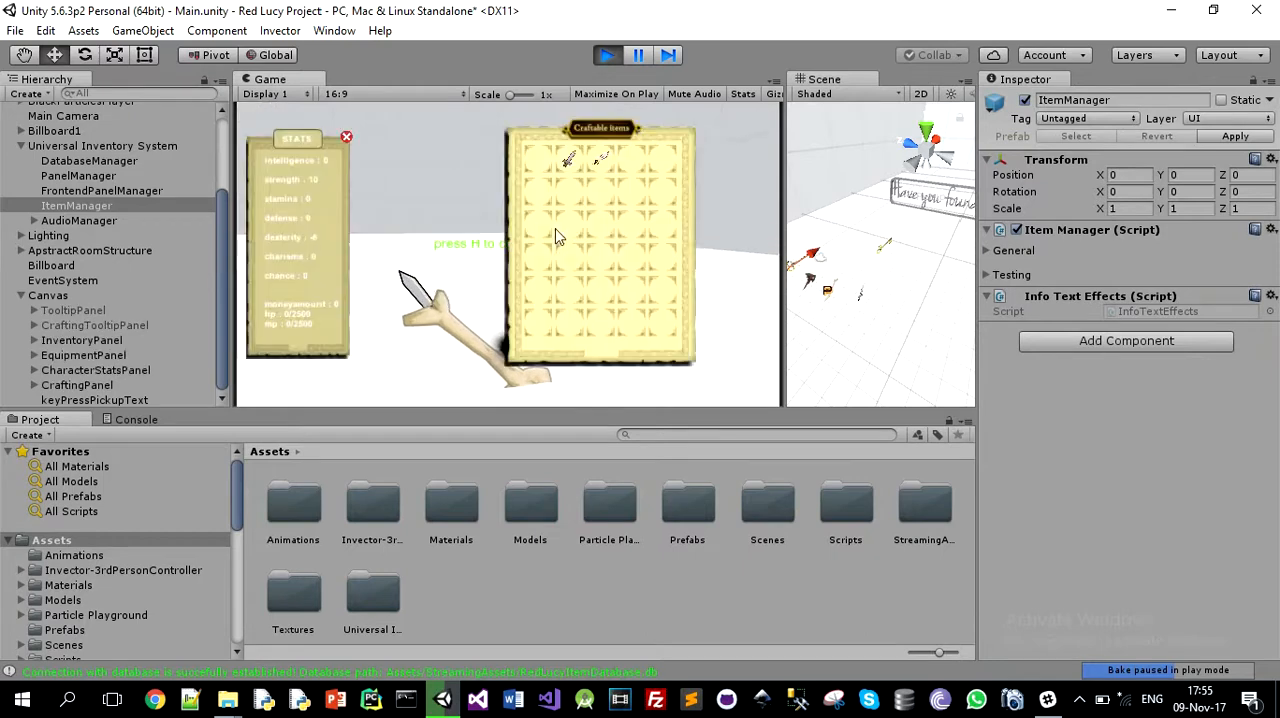
left_click(612, 64)
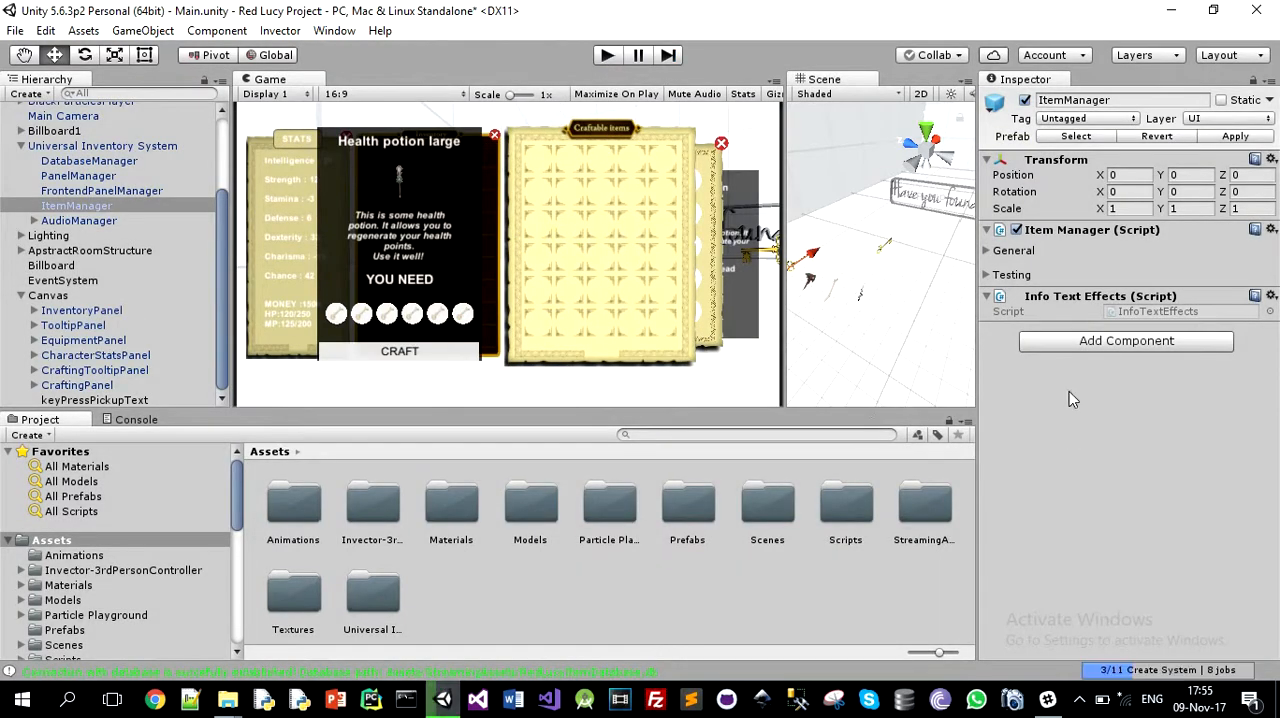
Step: Set both the display effect and the hide effect of the ItemManager's pickup text to None
left_click(996, 251)
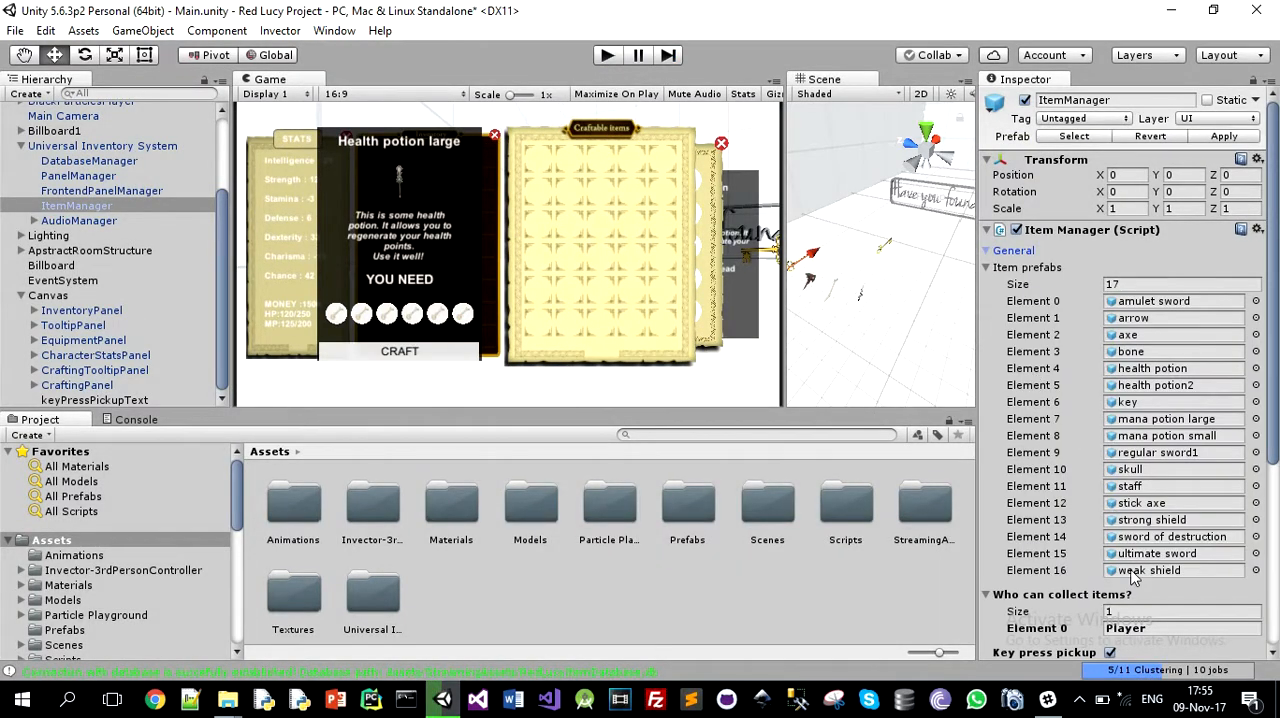
scroll(1135, 575, "down", 5)
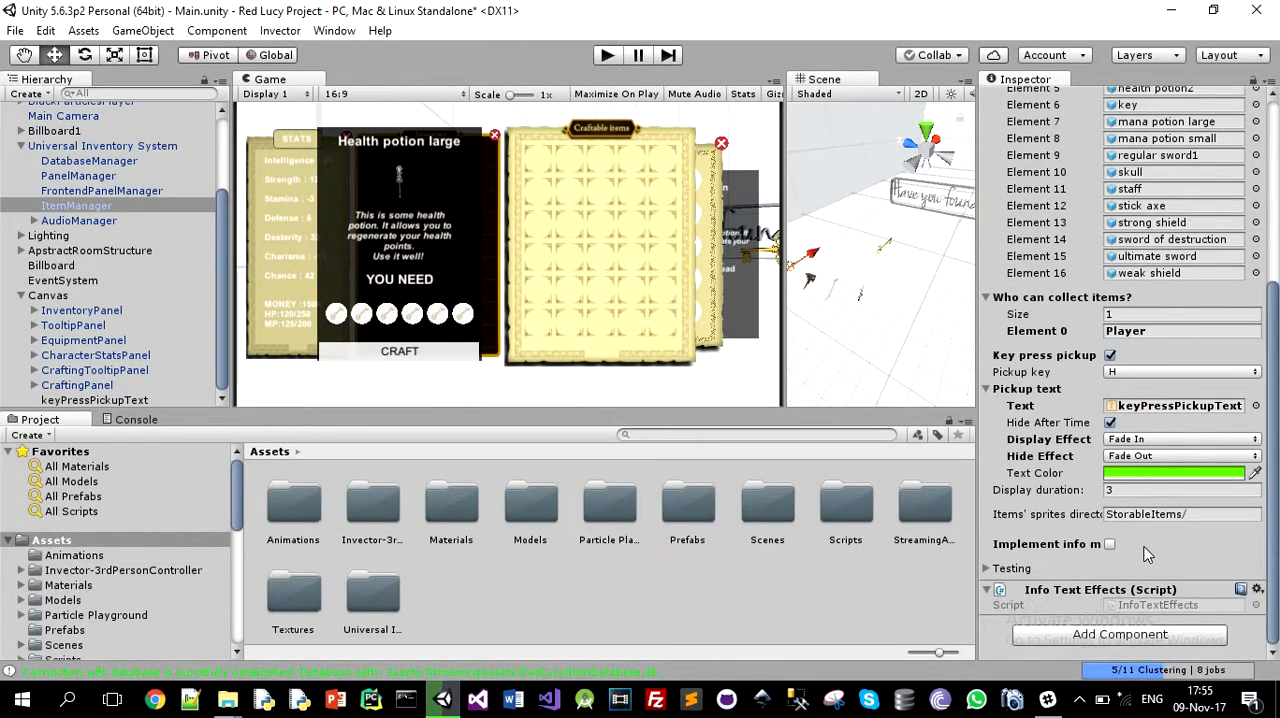
left_click(1158, 443)
left_click(1148, 459)
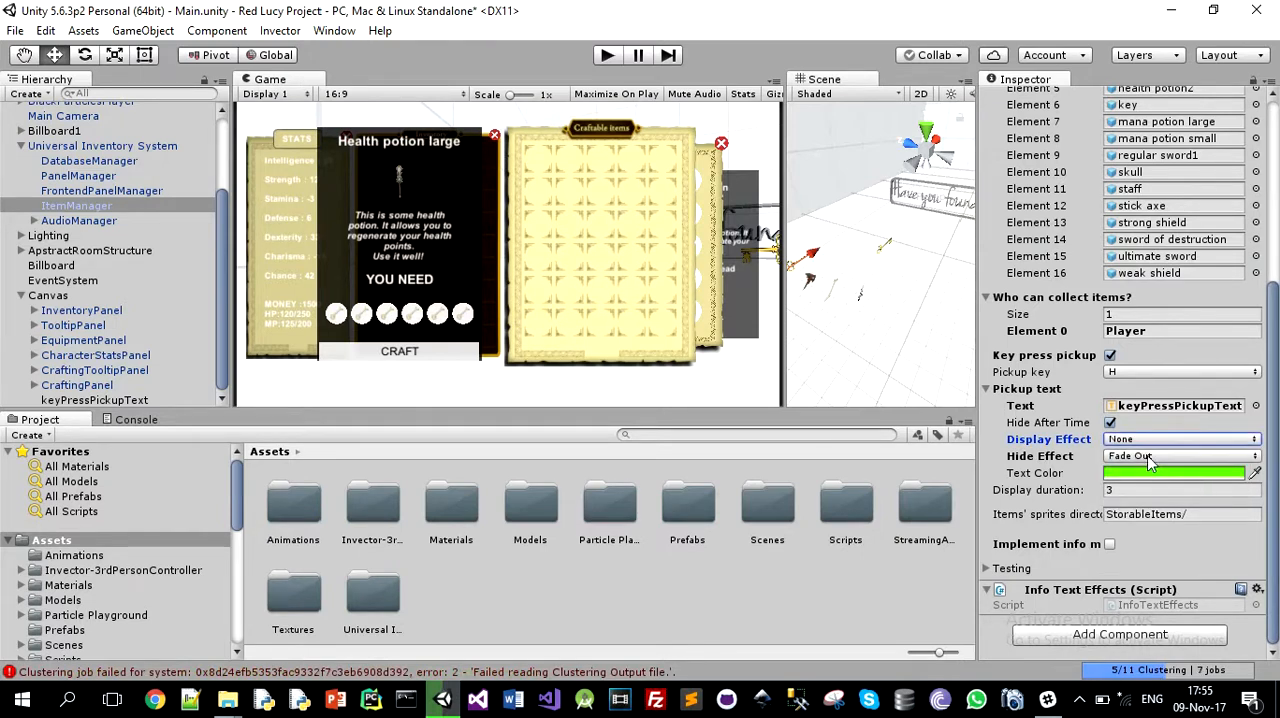
left_click(1150, 456)
left_click(1155, 477)
Step: Change the pickup text's color to orange, hex FFA400FF
left_click(1153, 471)
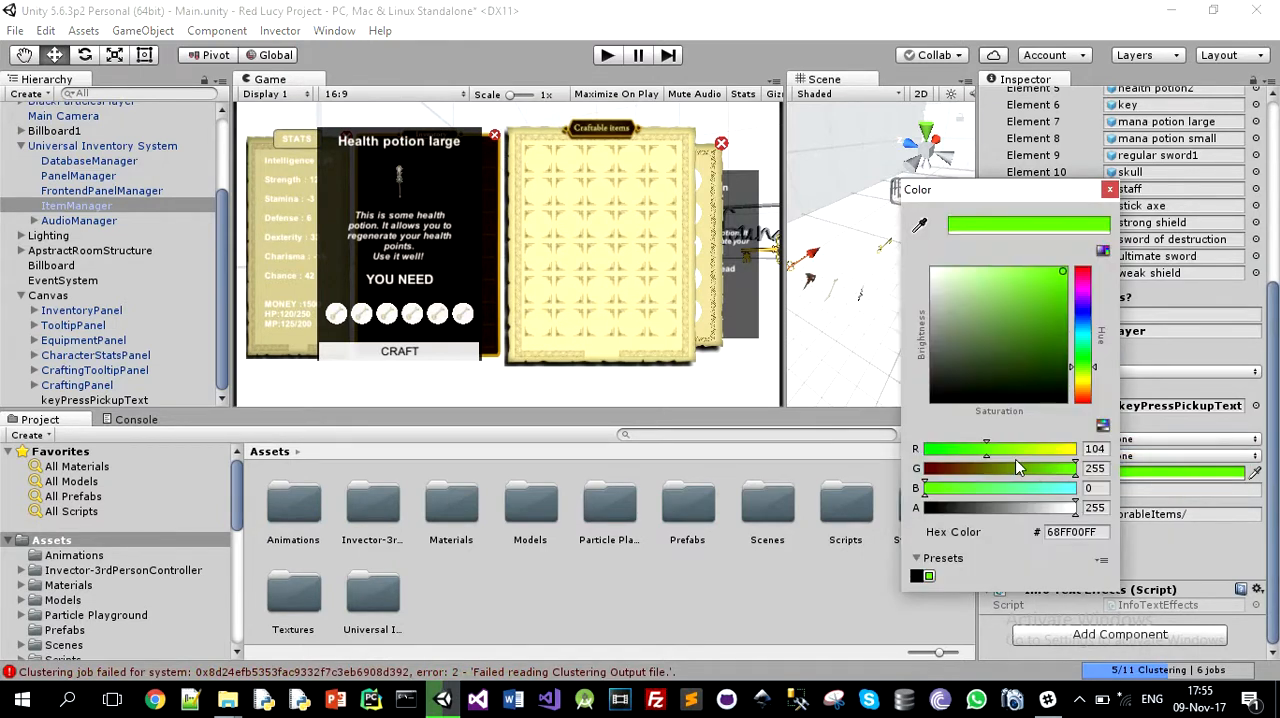
left_click_drag(1081, 385, 1086, 389)
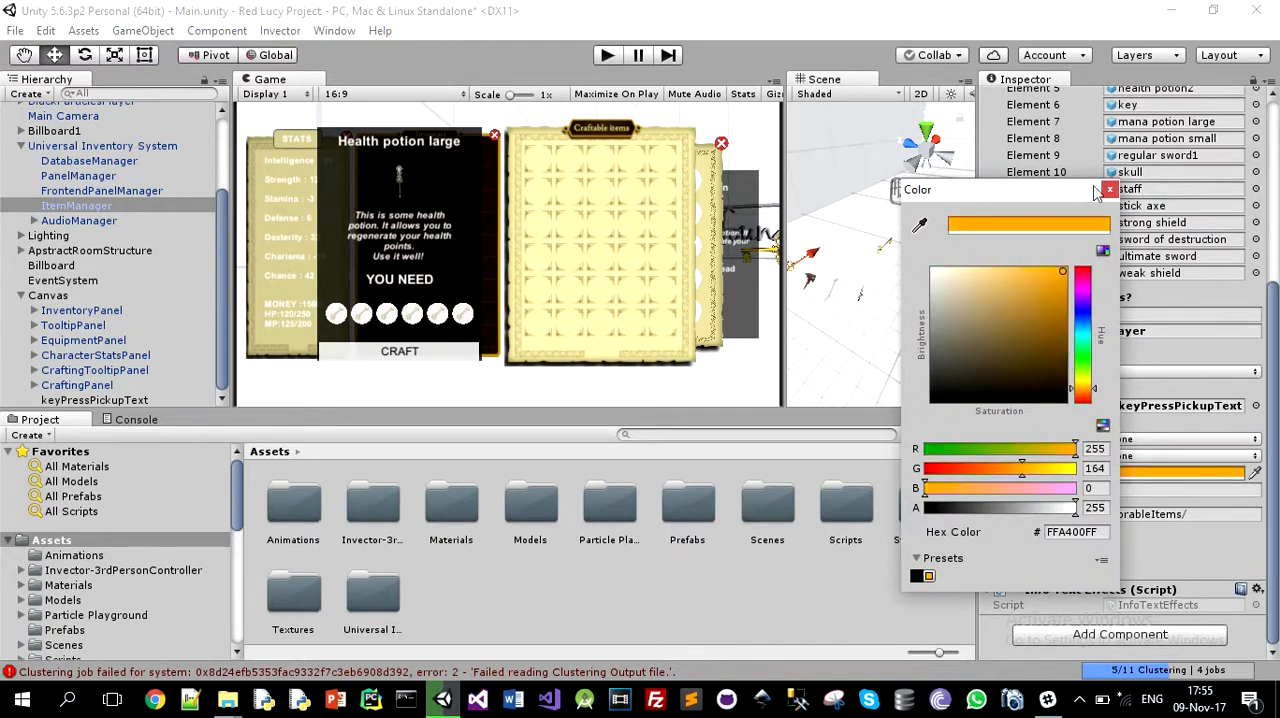
left_click(1109, 189)
Step: Run the scene and walk the player past the key, axe and bone to test the pickup text without effects
left_click(611, 56)
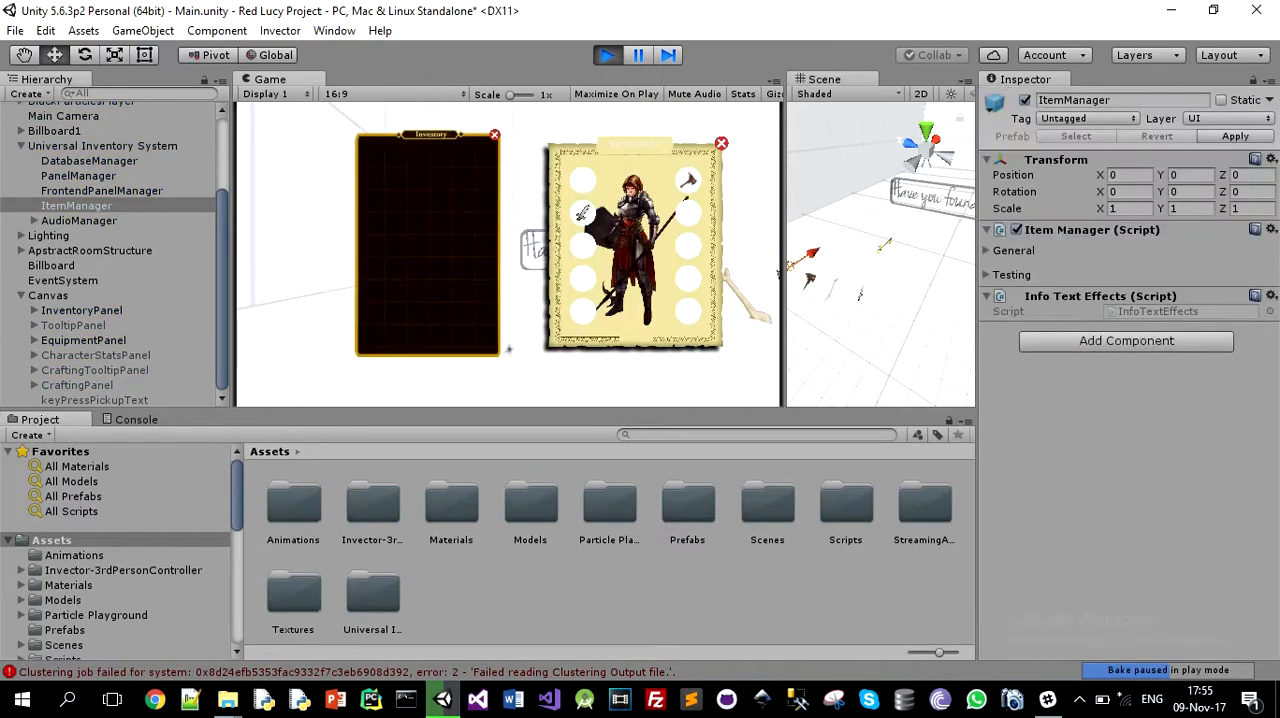
key("w")
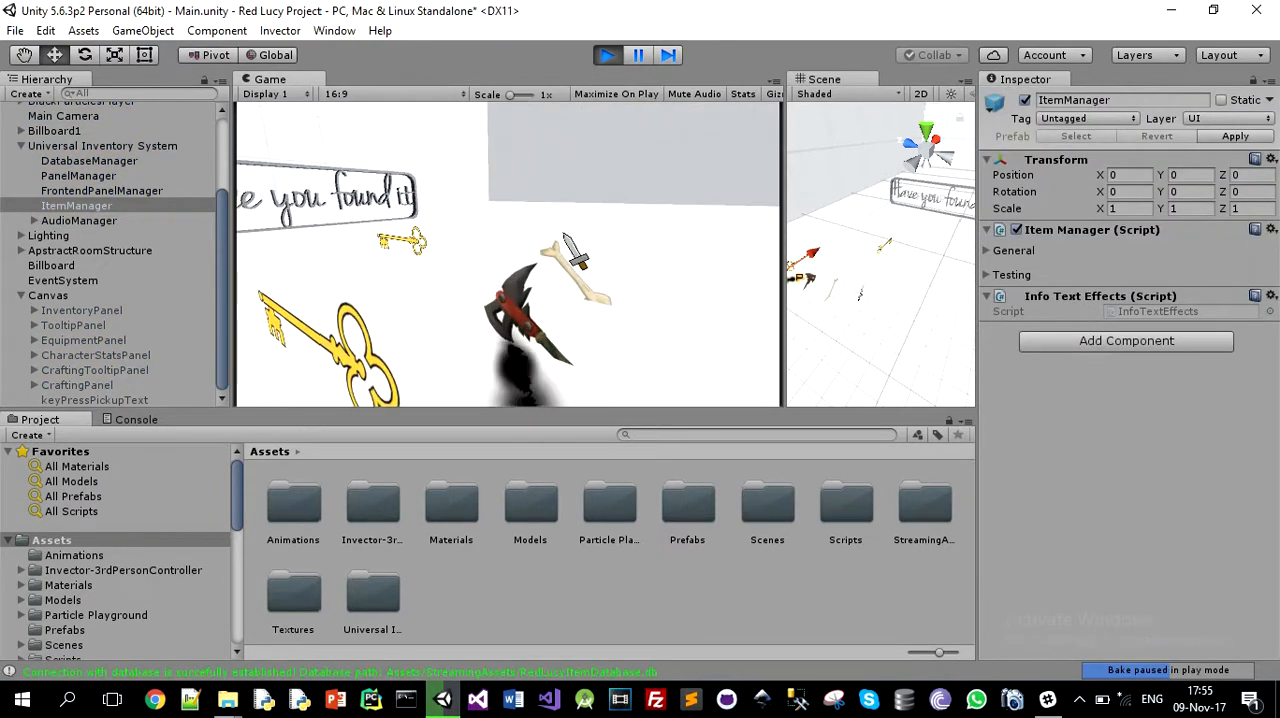
key("s")
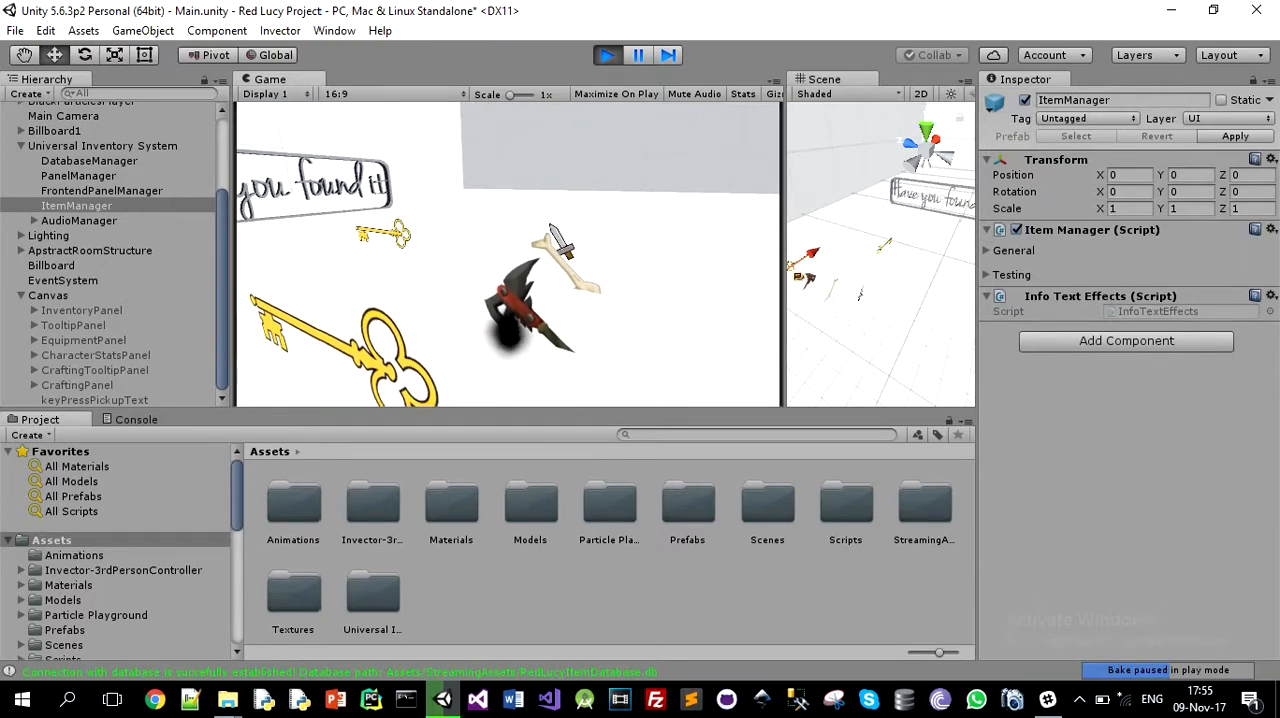
key("w")
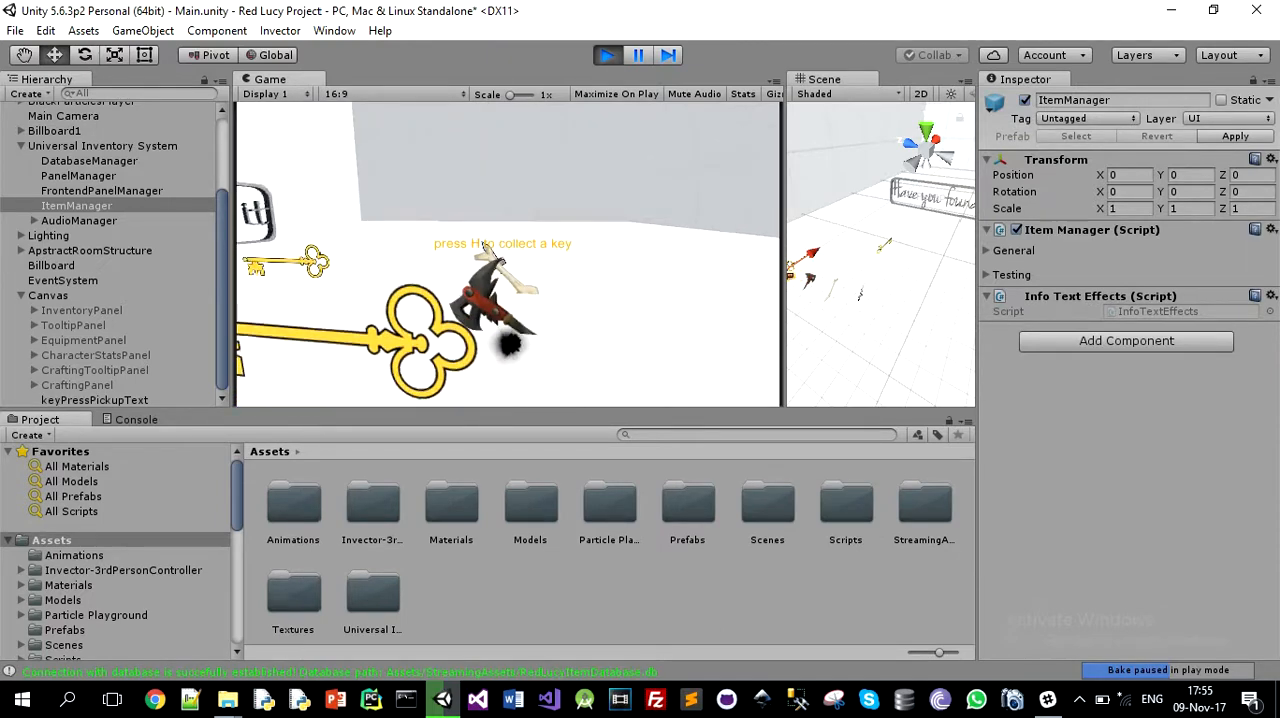
key("w")
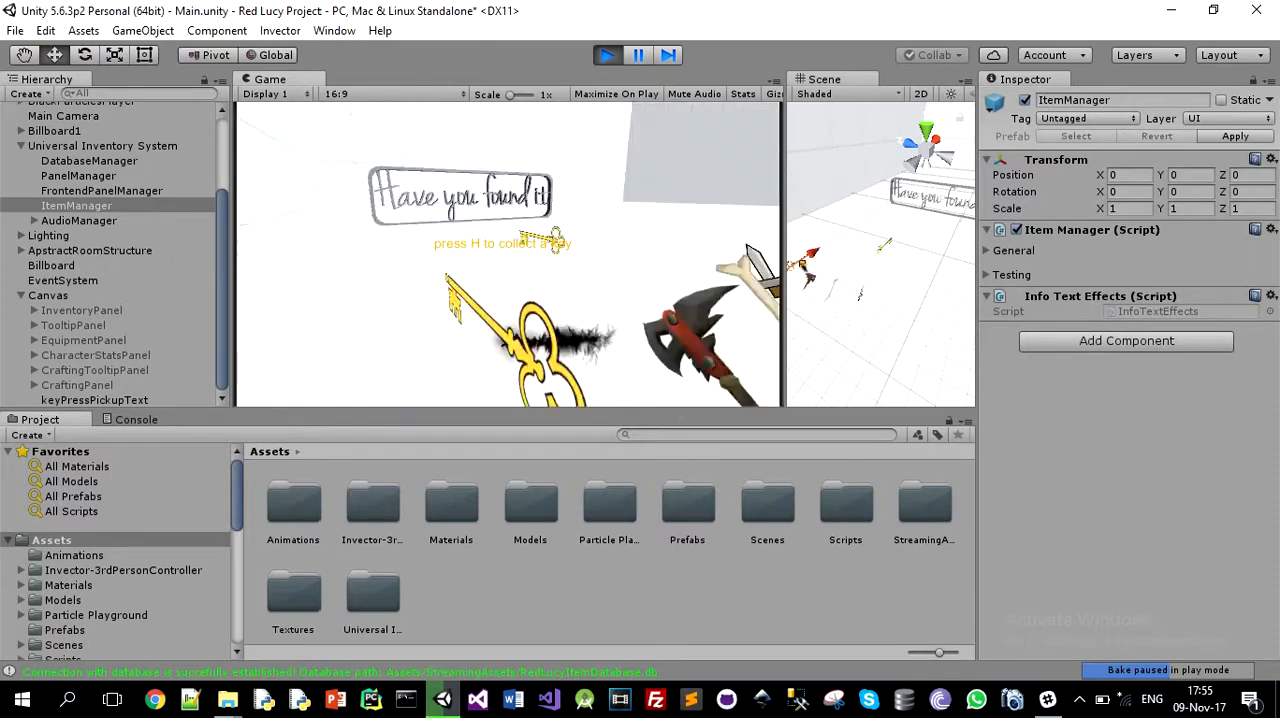
key("w")
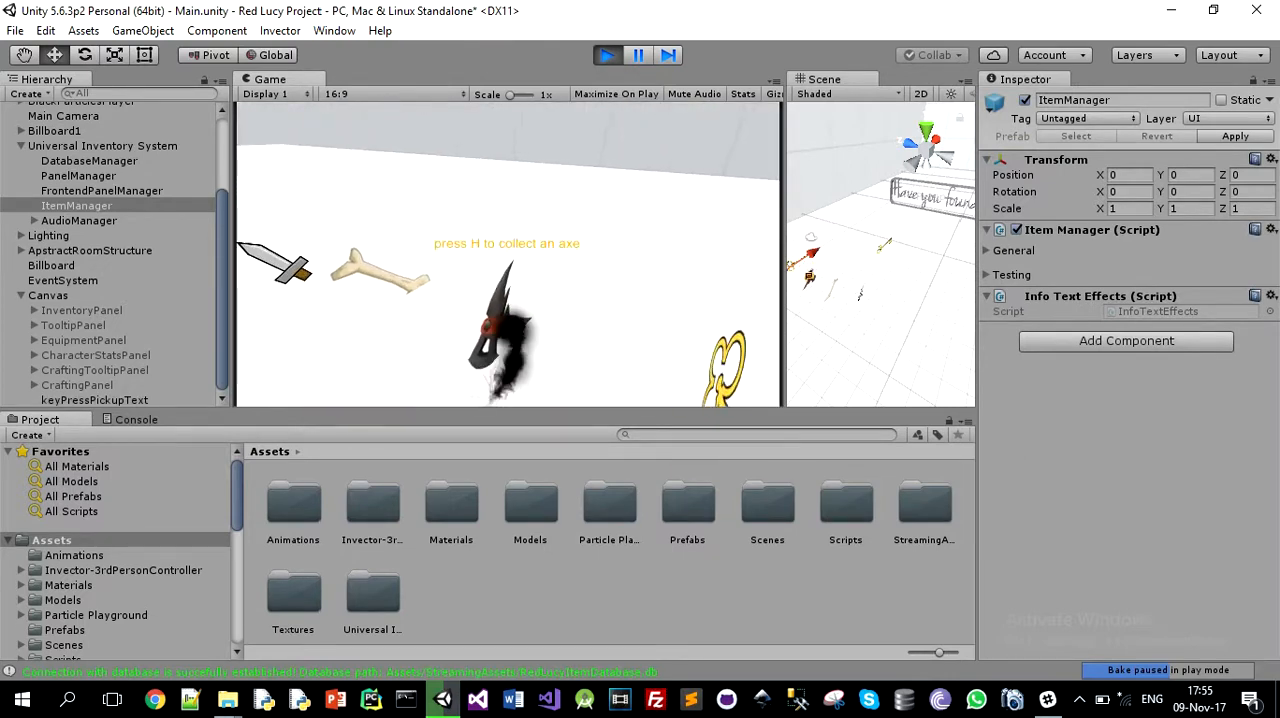
key("w")
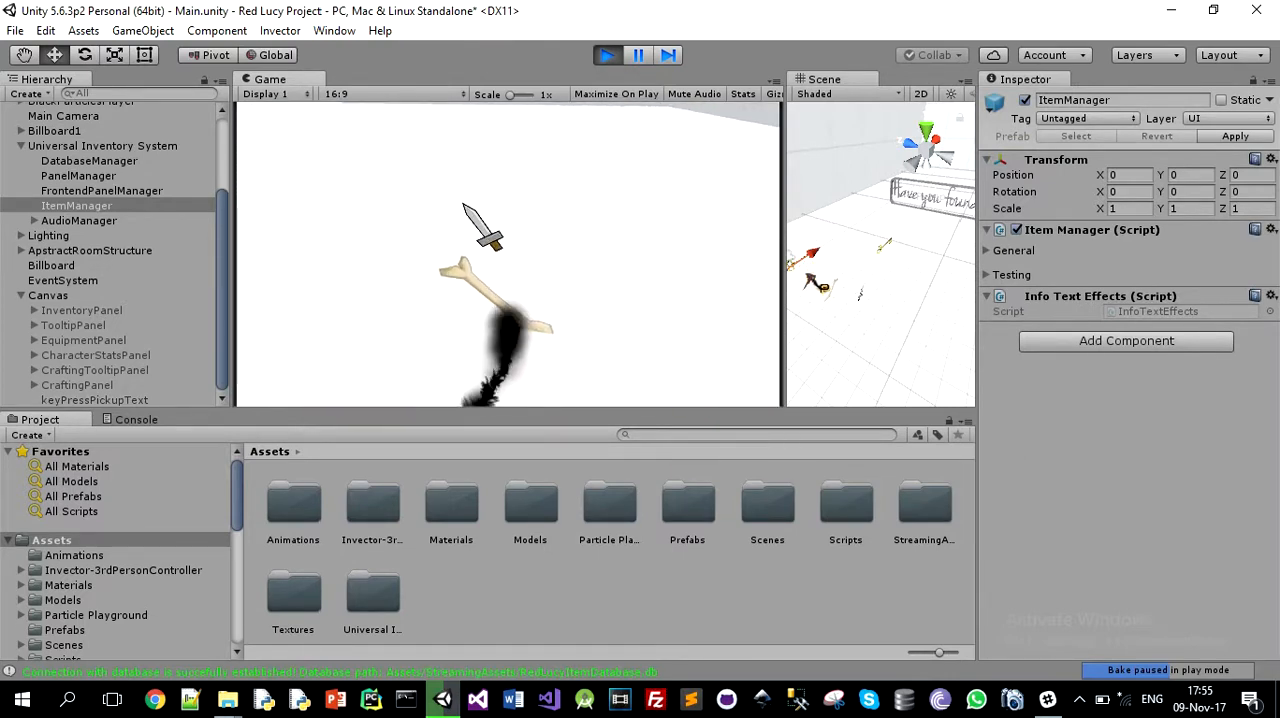
Step: Collect the sword, bone, axe and key with the H pickup key, showing the inventory along the way
key("w")
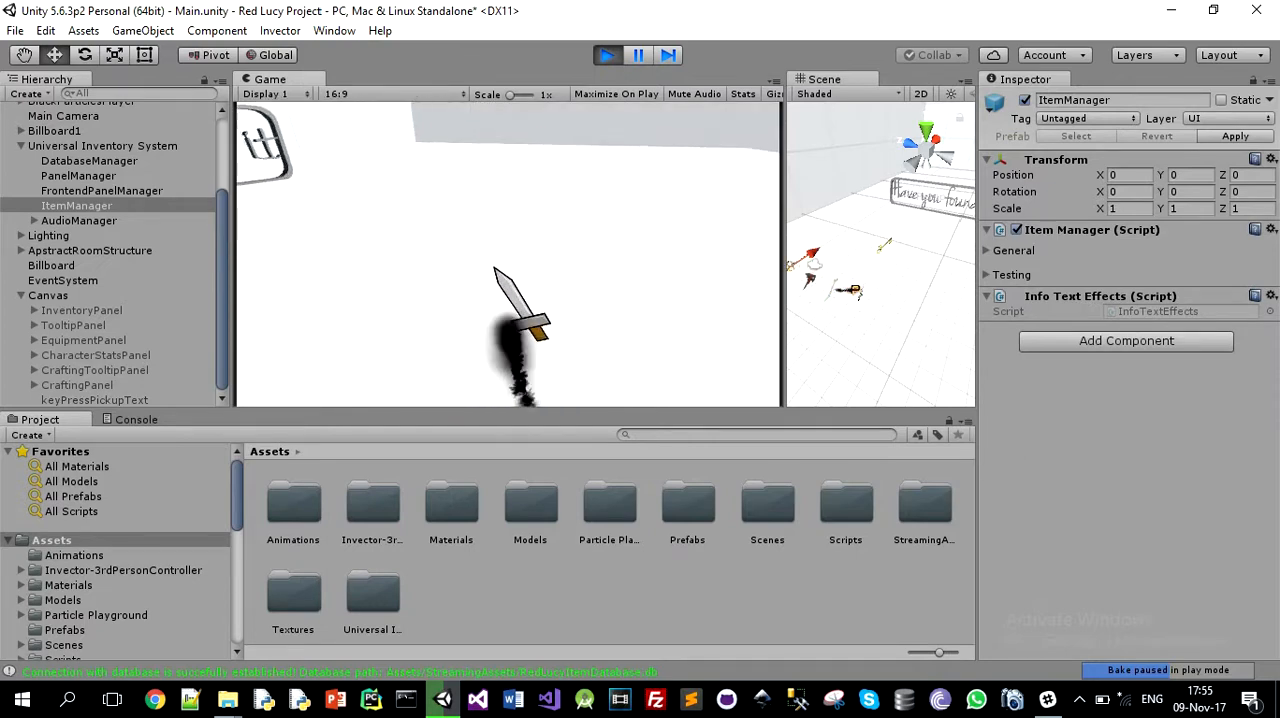
key("h")
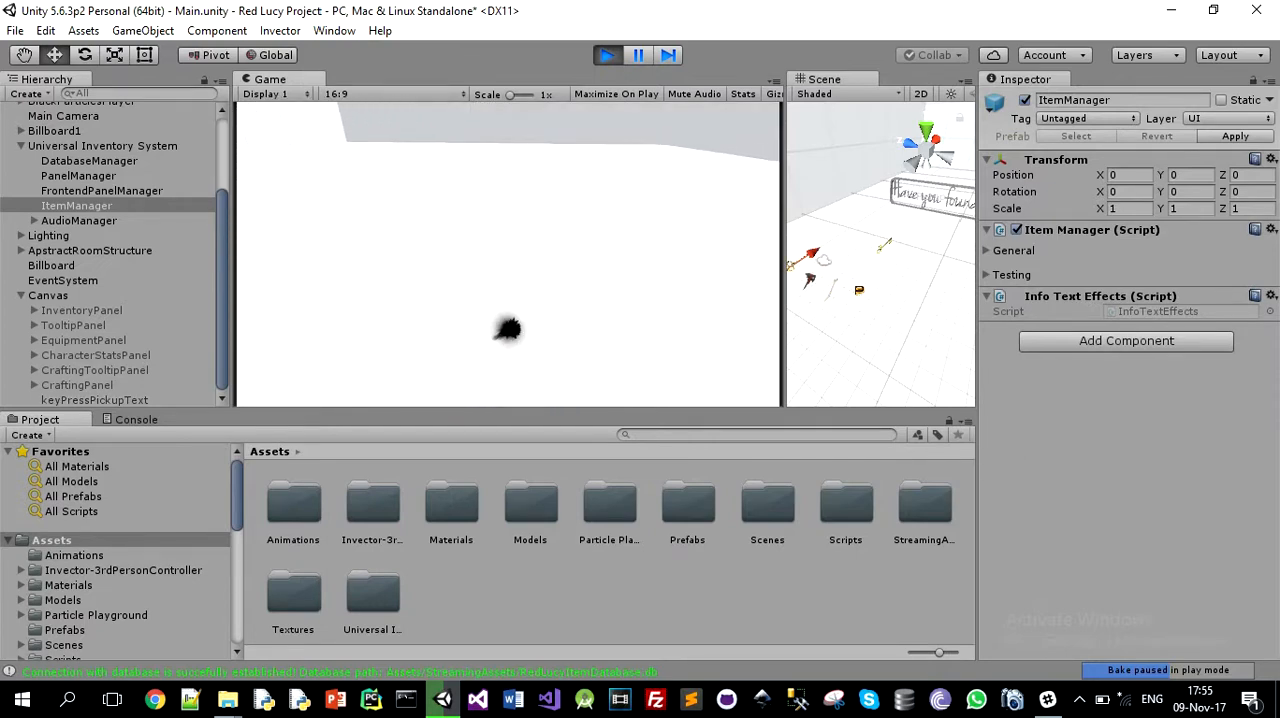
key("i")
key("w")
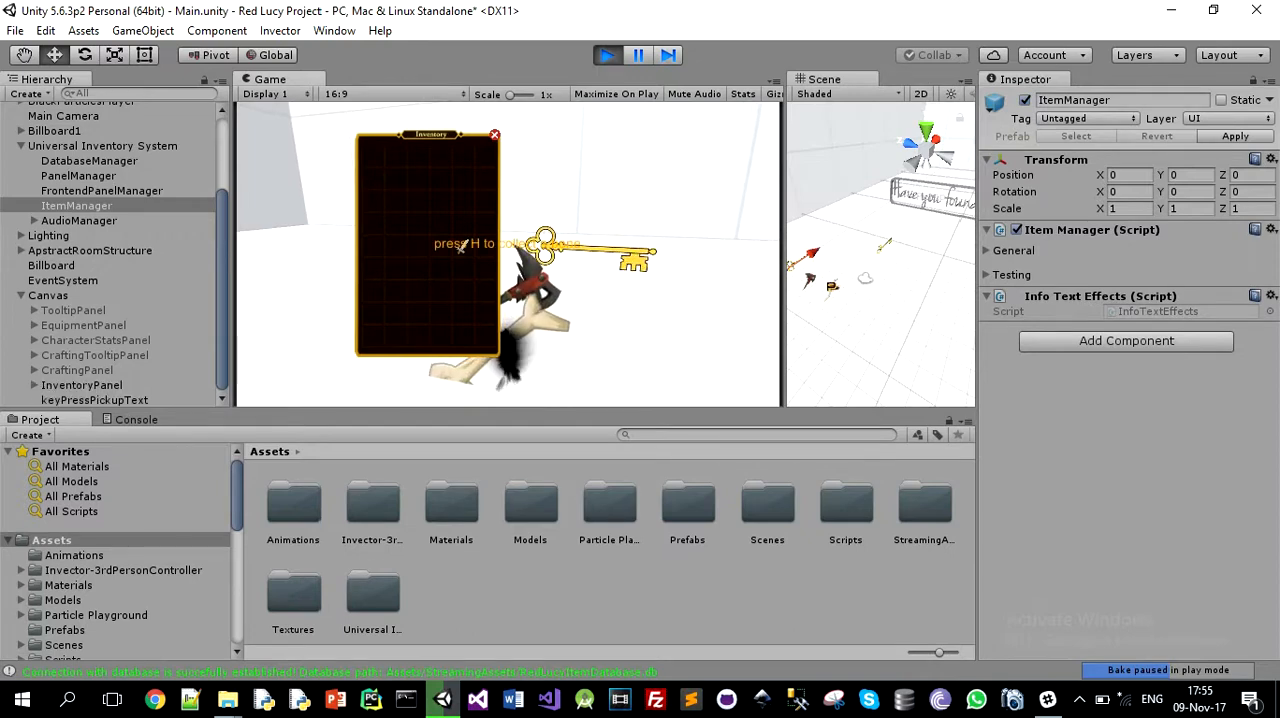
key("h")
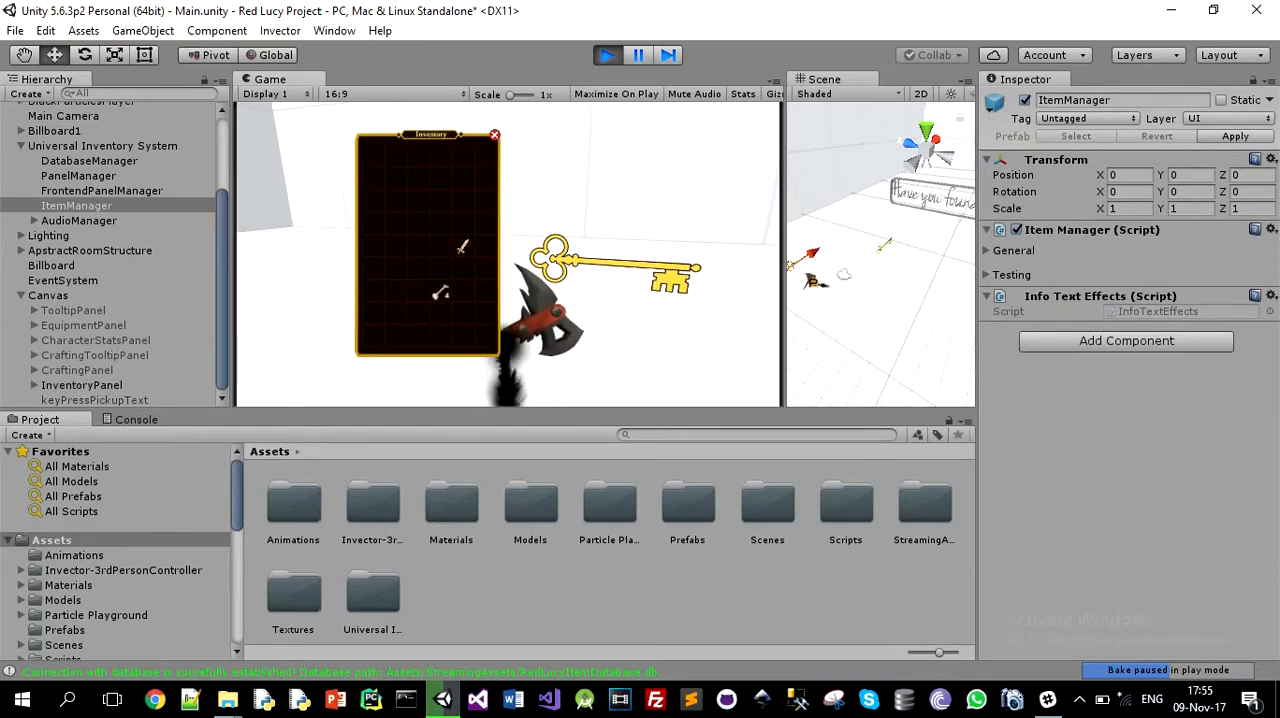
key("w")
key("h")
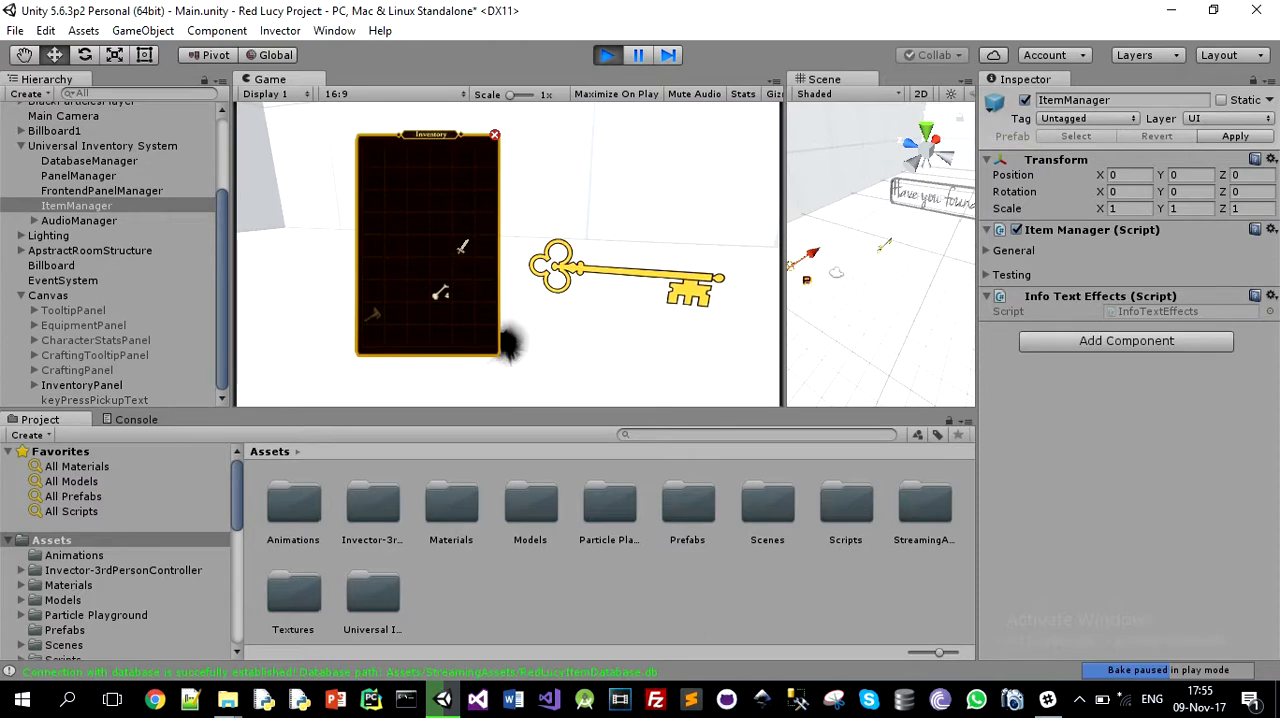
key("w")
key("h")
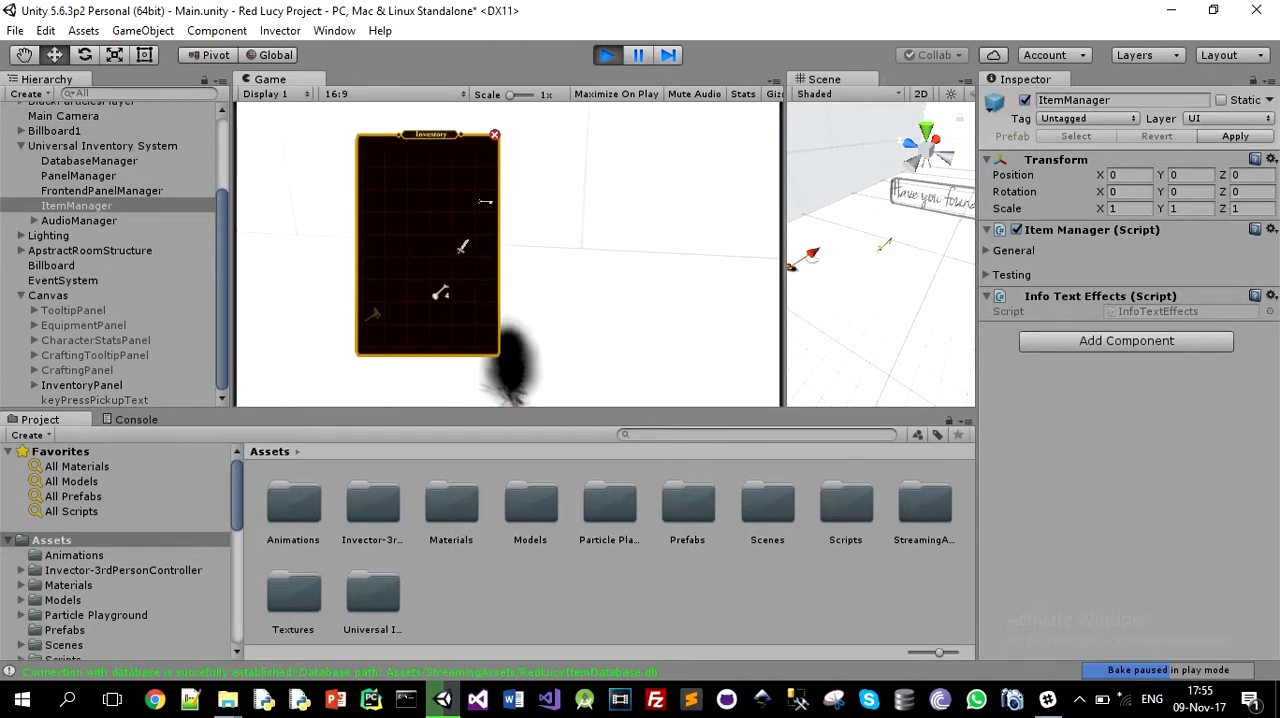
Step: Show the character stats, crafting and equipment panels beside the inventory, and stop the game
key("c")
key("e")
left_click_drag(425, 143, 643, 151)
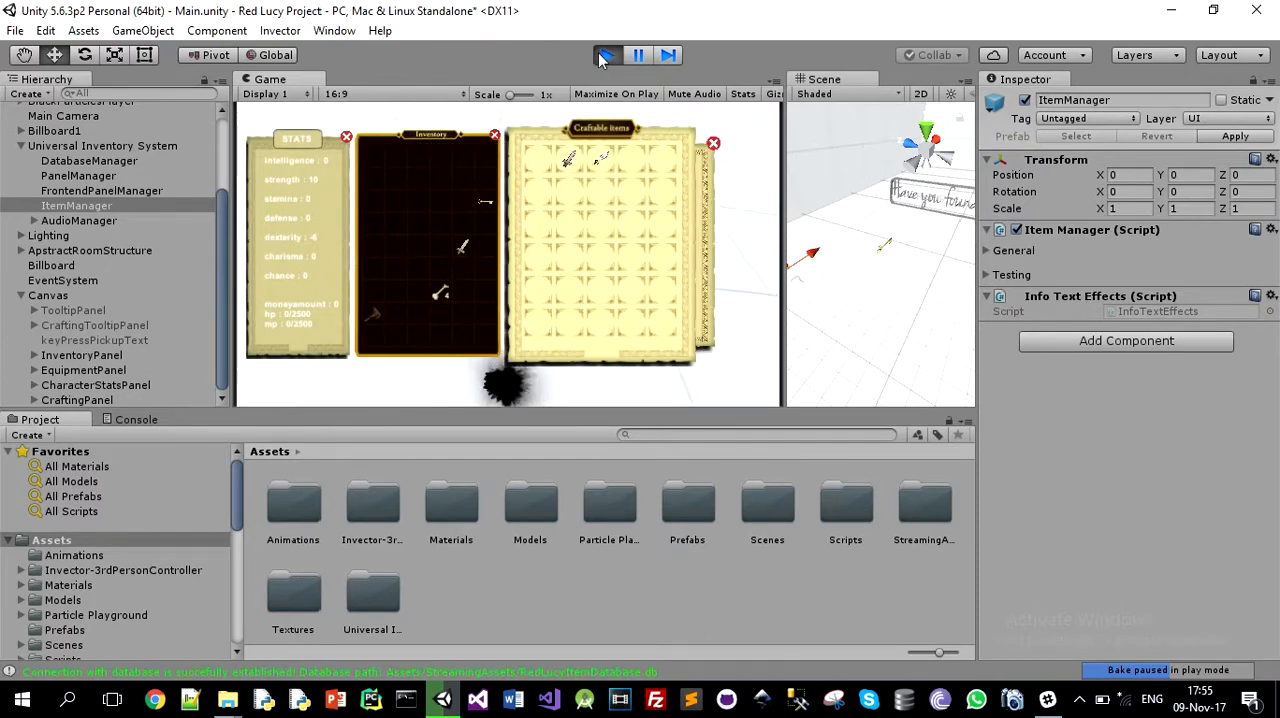
left_click(607, 60)
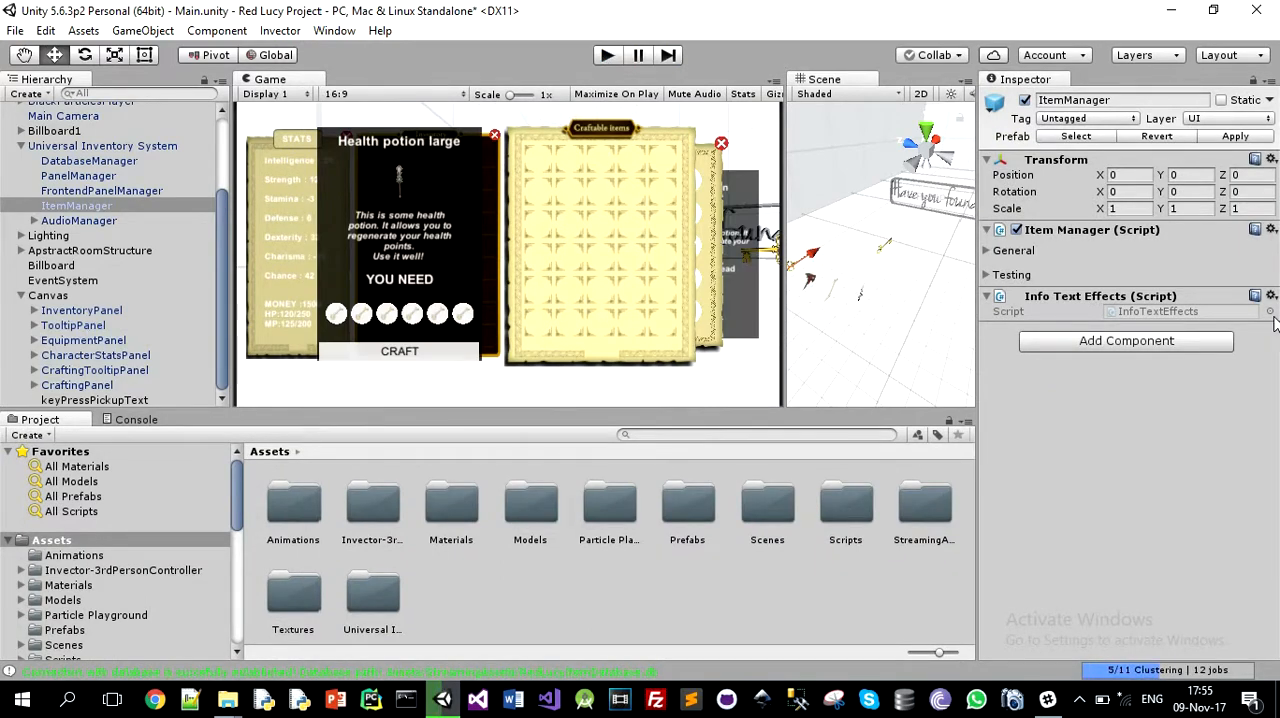
Step: Widen the Inspector and enable Implement info message in the ItemManager's general settings
left_click(987, 251)
scroll(1130, 500, "down", 5)
scroll(1115, 535, "down", 2)
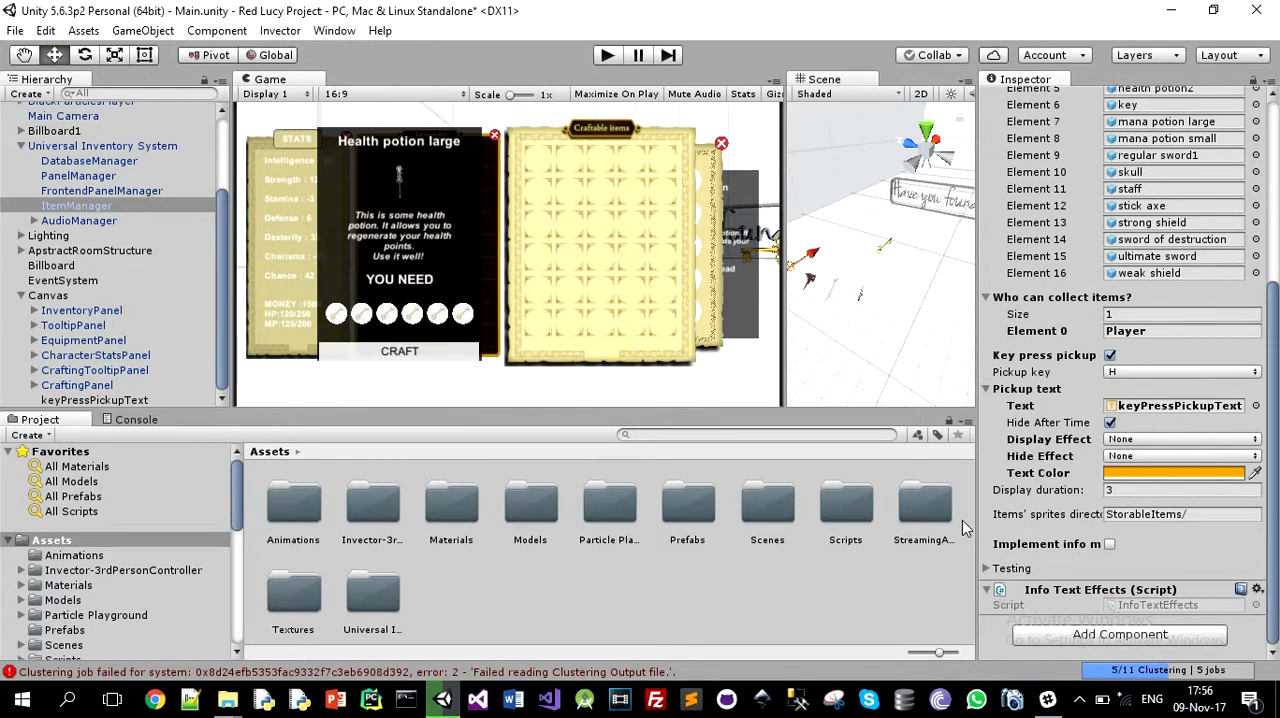
left_click_drag(973, 519, 836, 519)
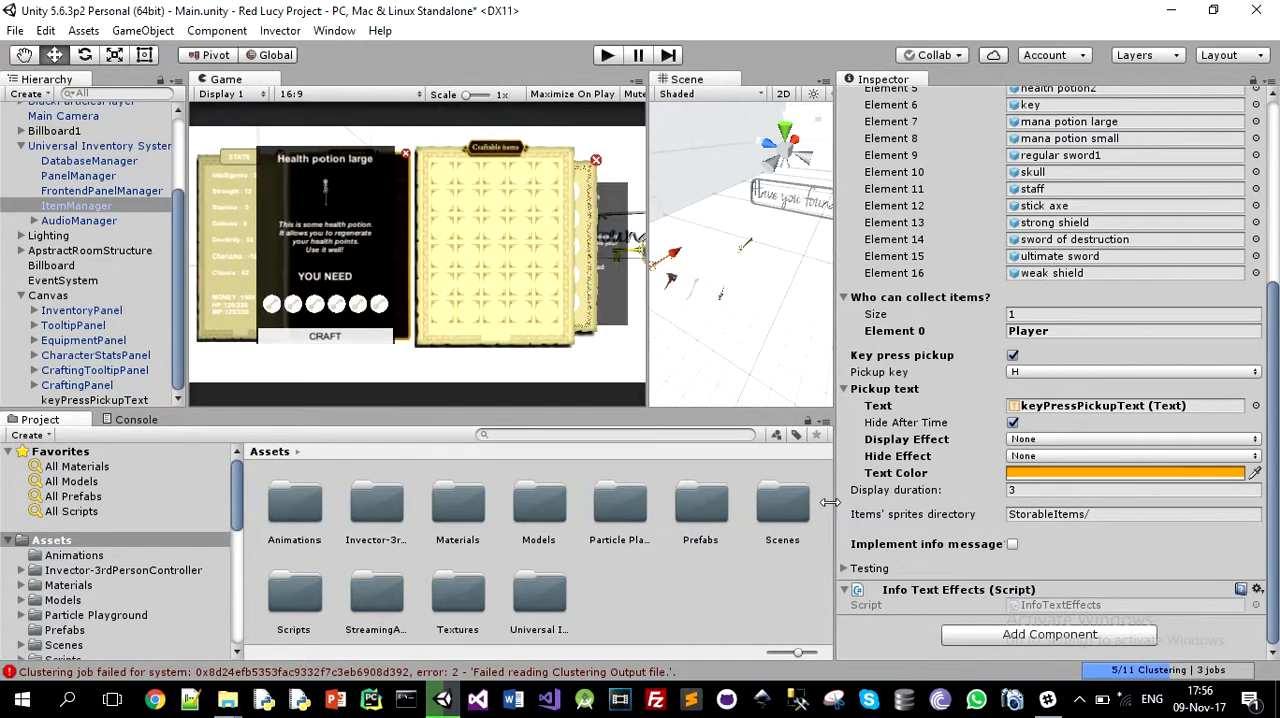
left_click(1012, 545)
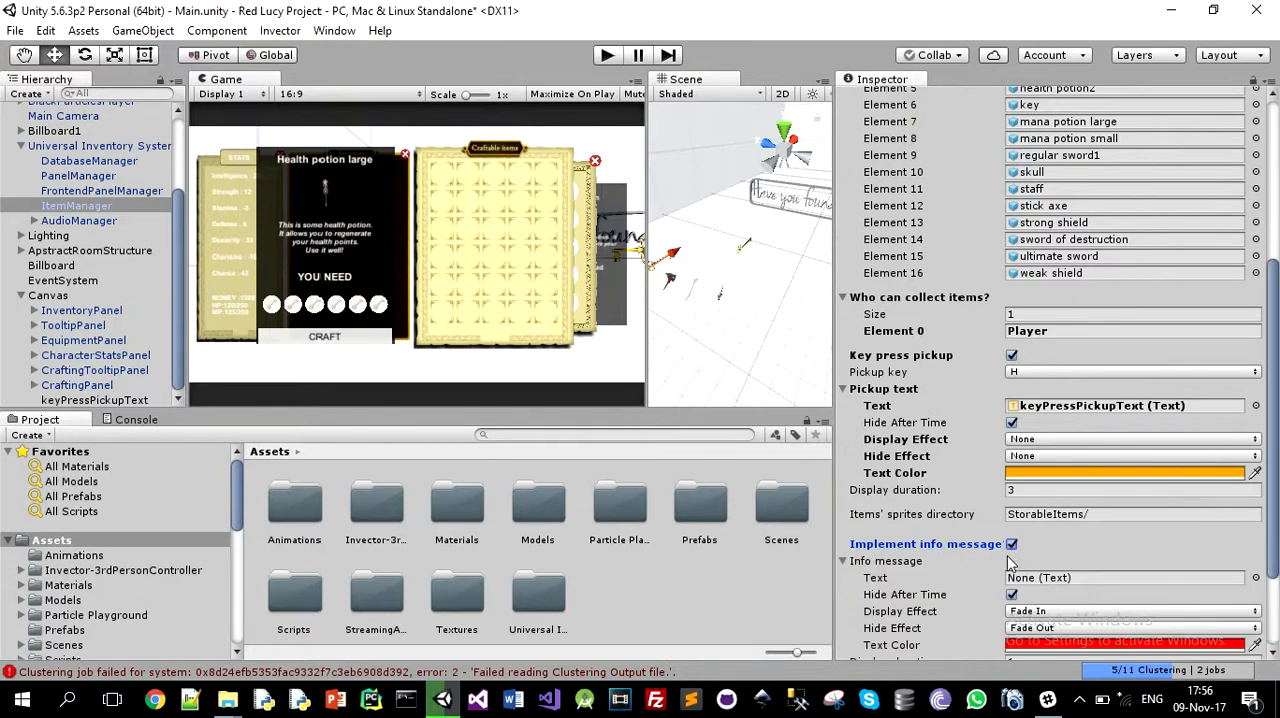
scroll(1015, 560, "down", 3)
scroll(1015, 562, "down", 2)
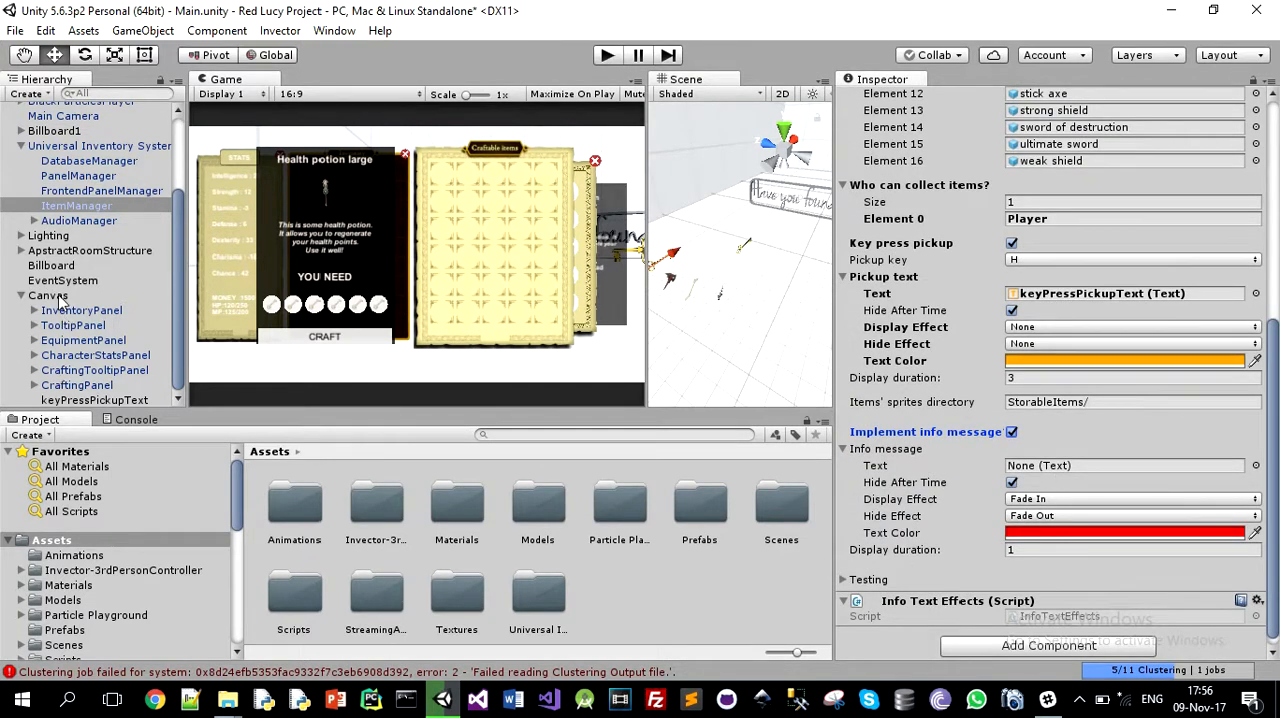
Step: Add a UI Text object to the Canvas and name it infoMessageText
left_click(50, 296)
right_click(58, 296)
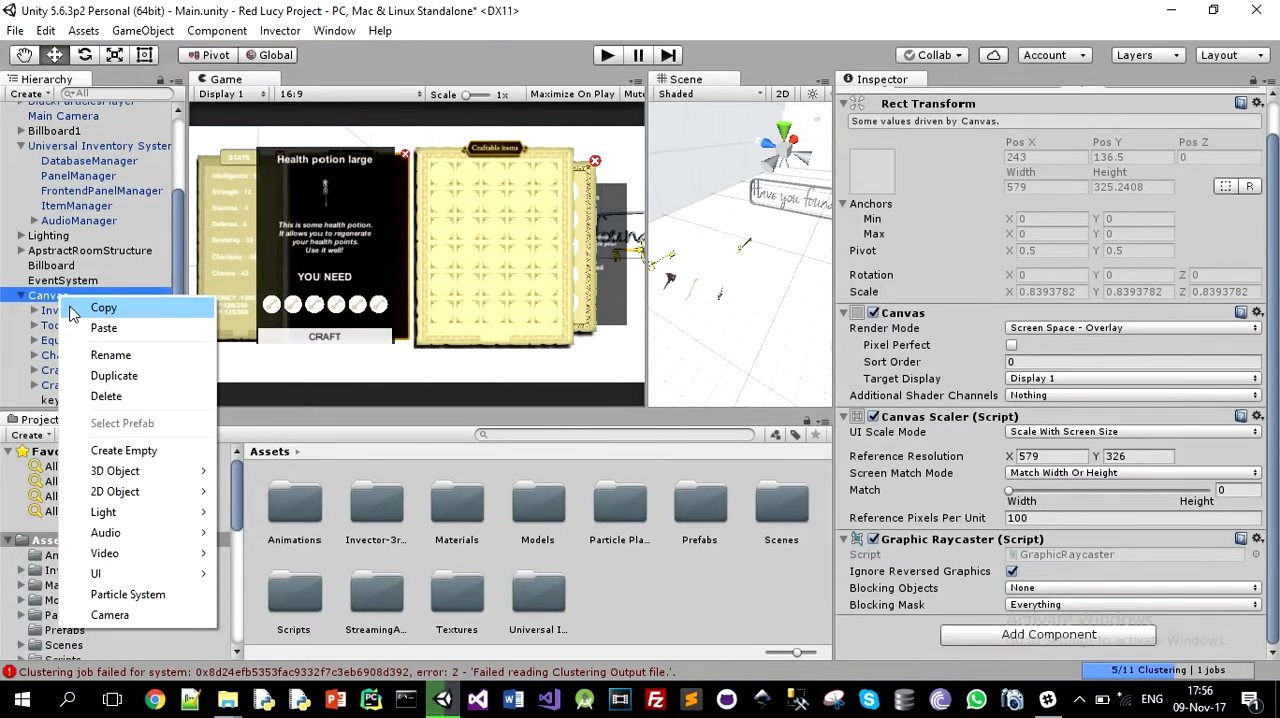
mouse_move(98, 573)
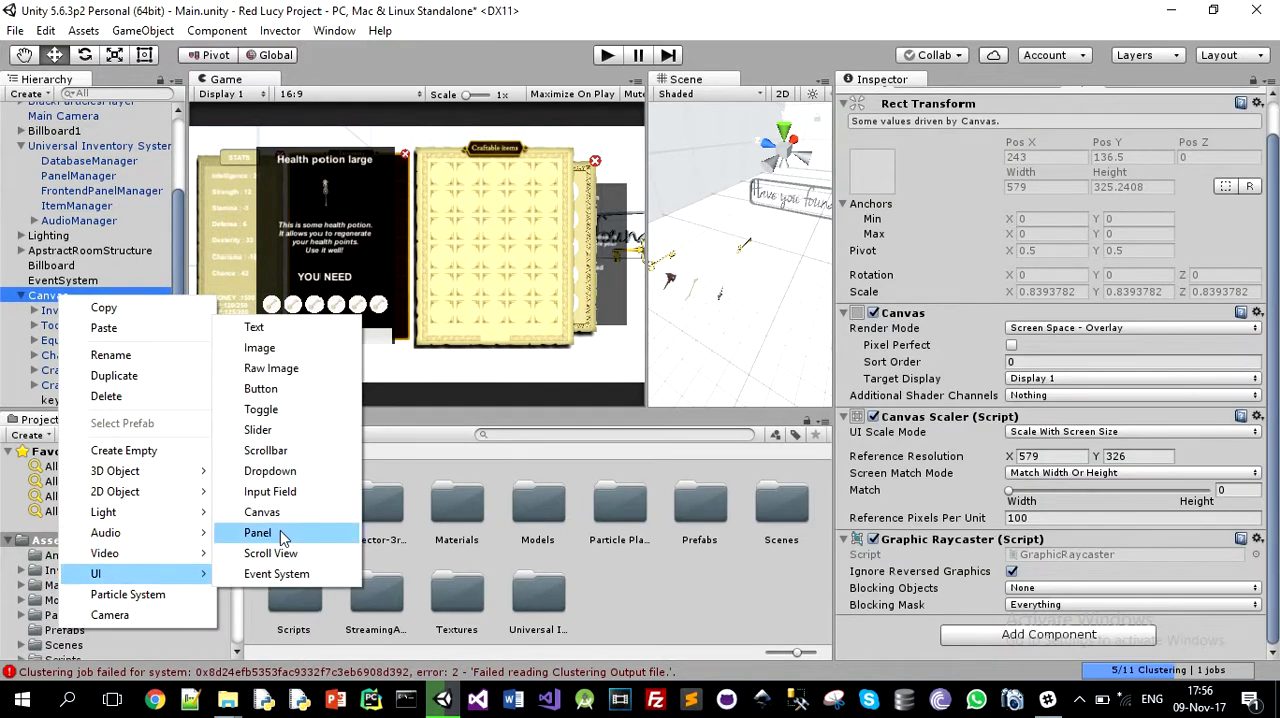
left_click(288, 328)
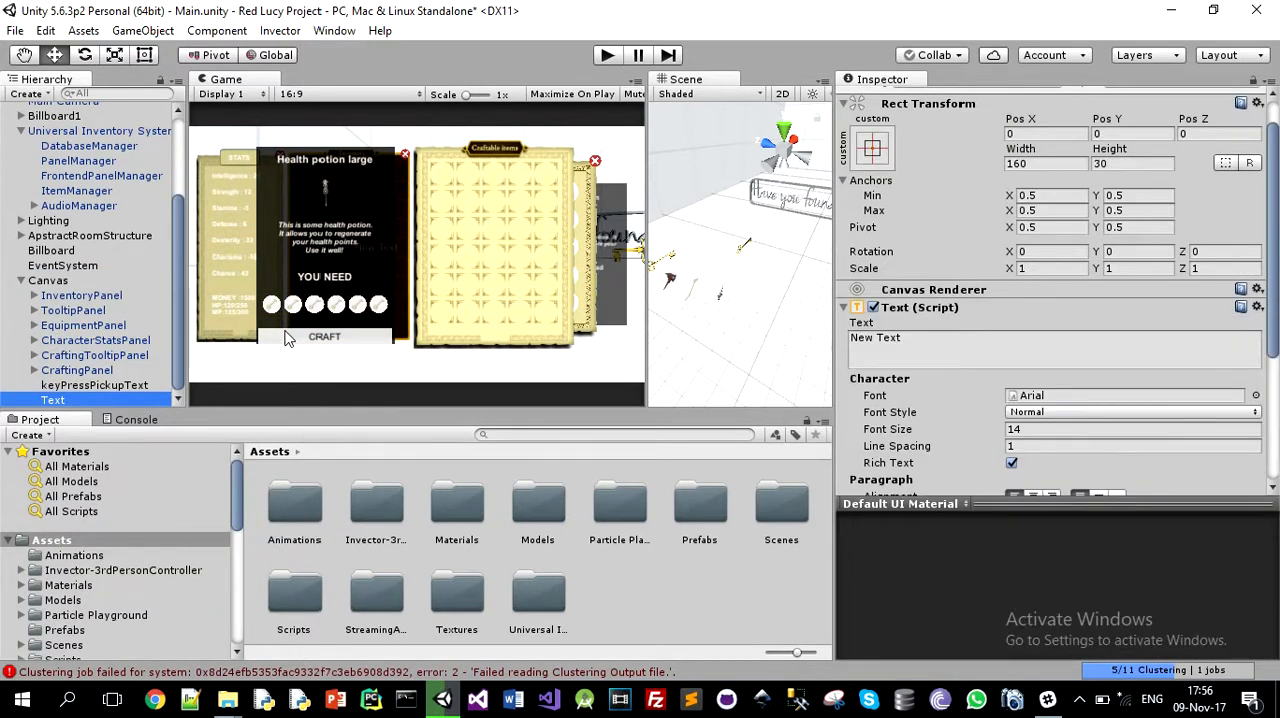
type("infoMessage")
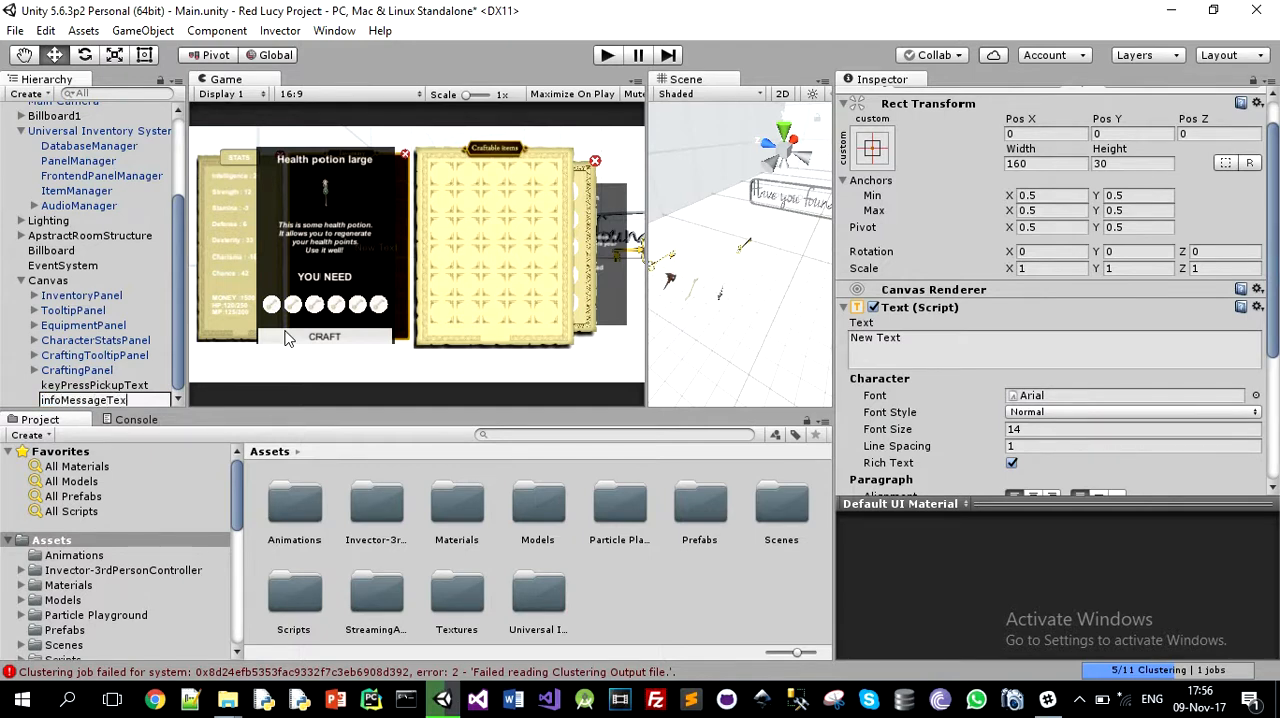
key("Return")
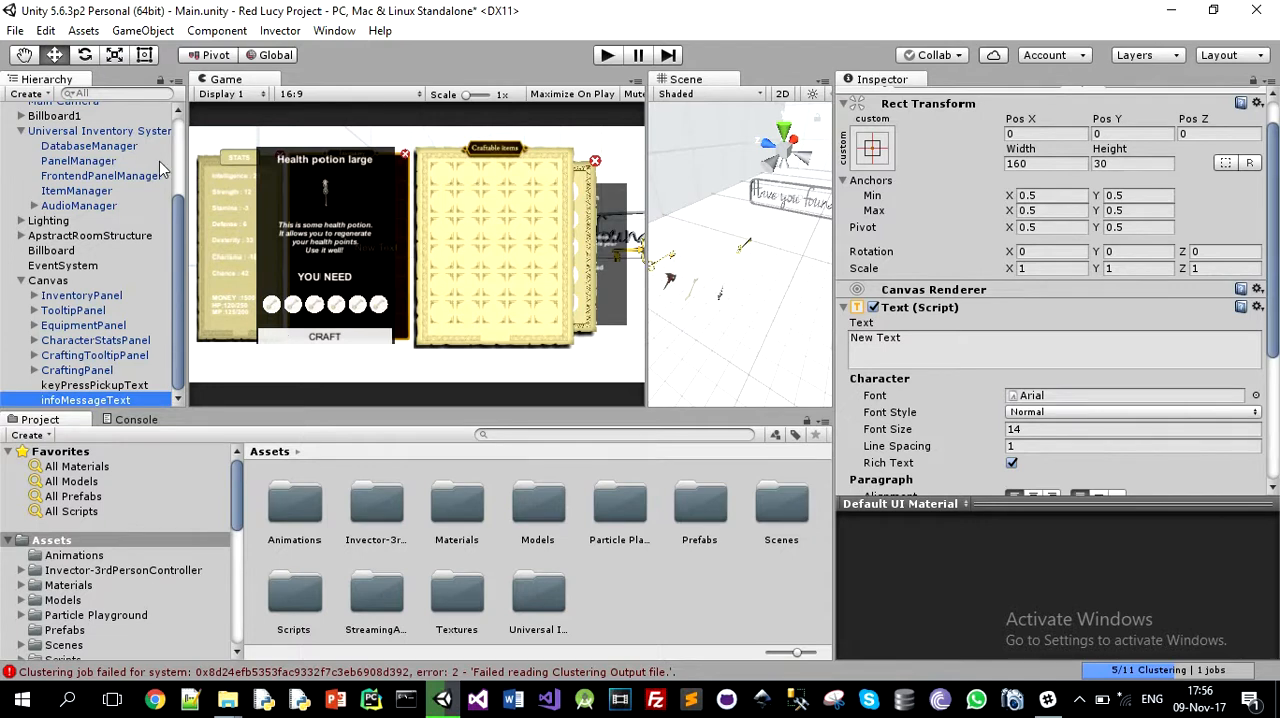
Step: Clear the default text content of infoMessageText
left_click(88, 193)
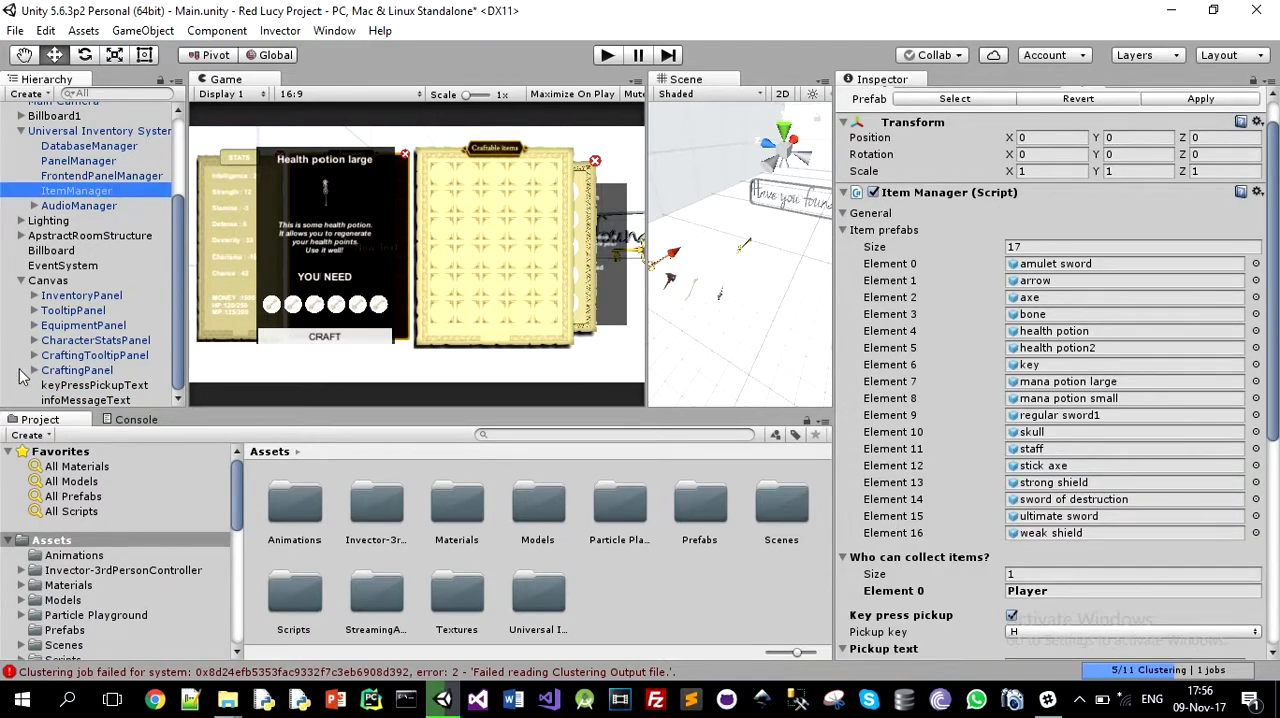
left_click(48, 400)
left_click(944, 343)
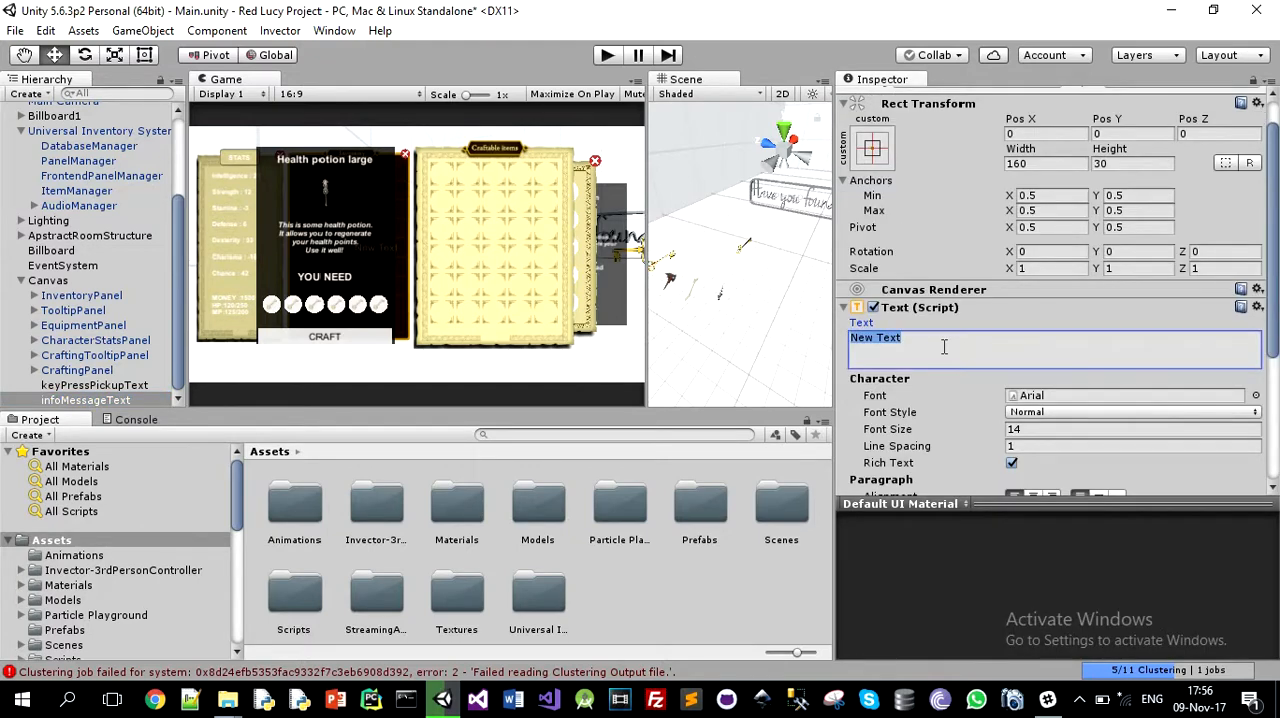
key("BackSpace")
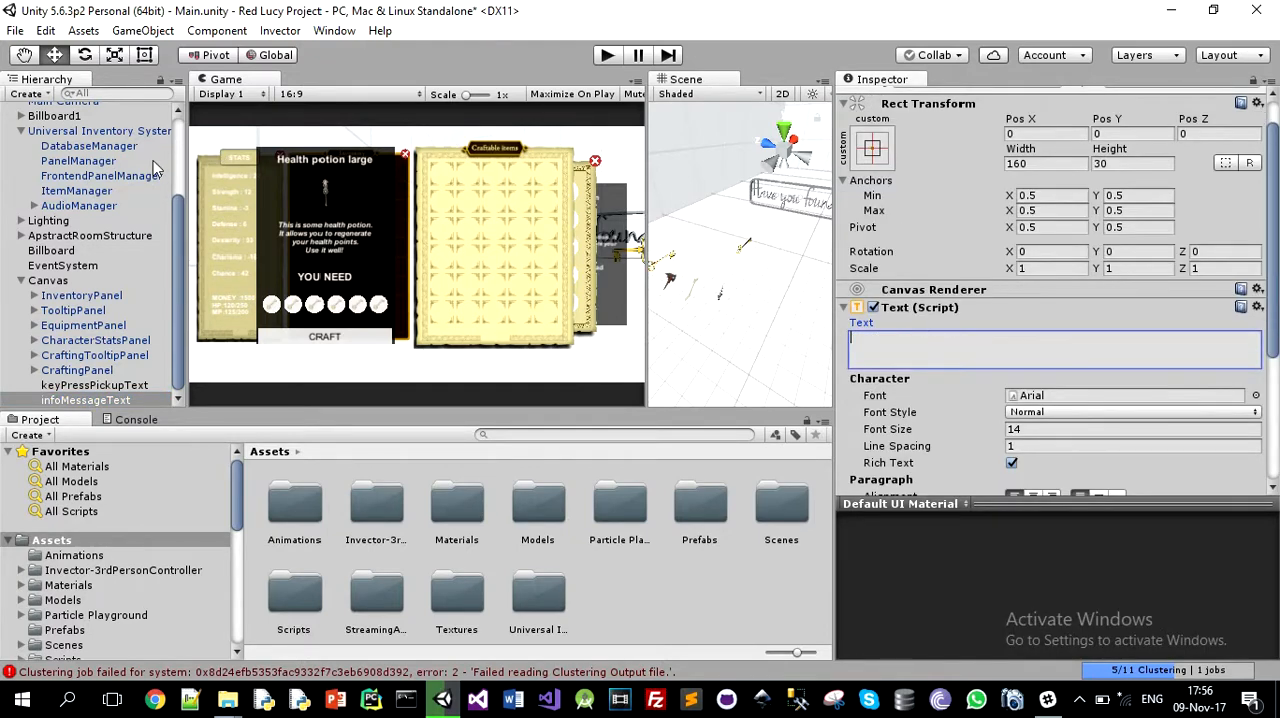
Step: Assign infoMessageText as the text of the ItemManager's info message
left_click(87, 194)
scroll(1050, 575, "down", 5)
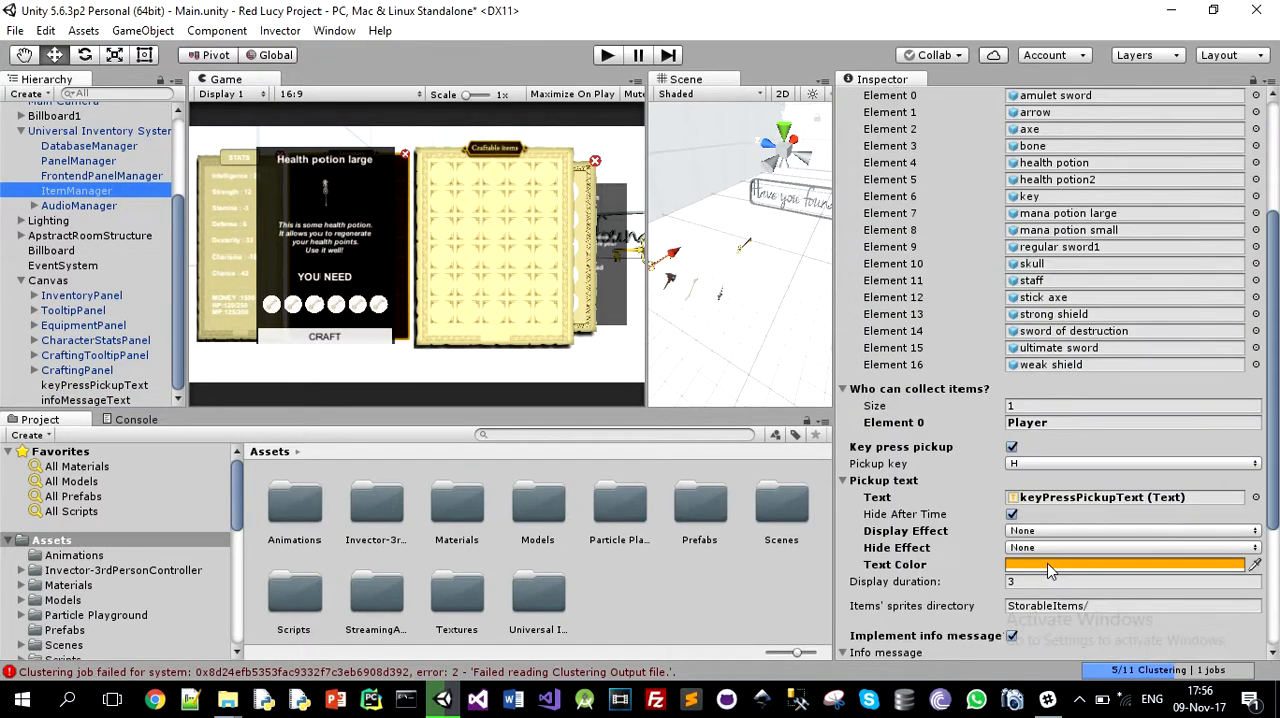
scroll(1122, 482, "down", 4)
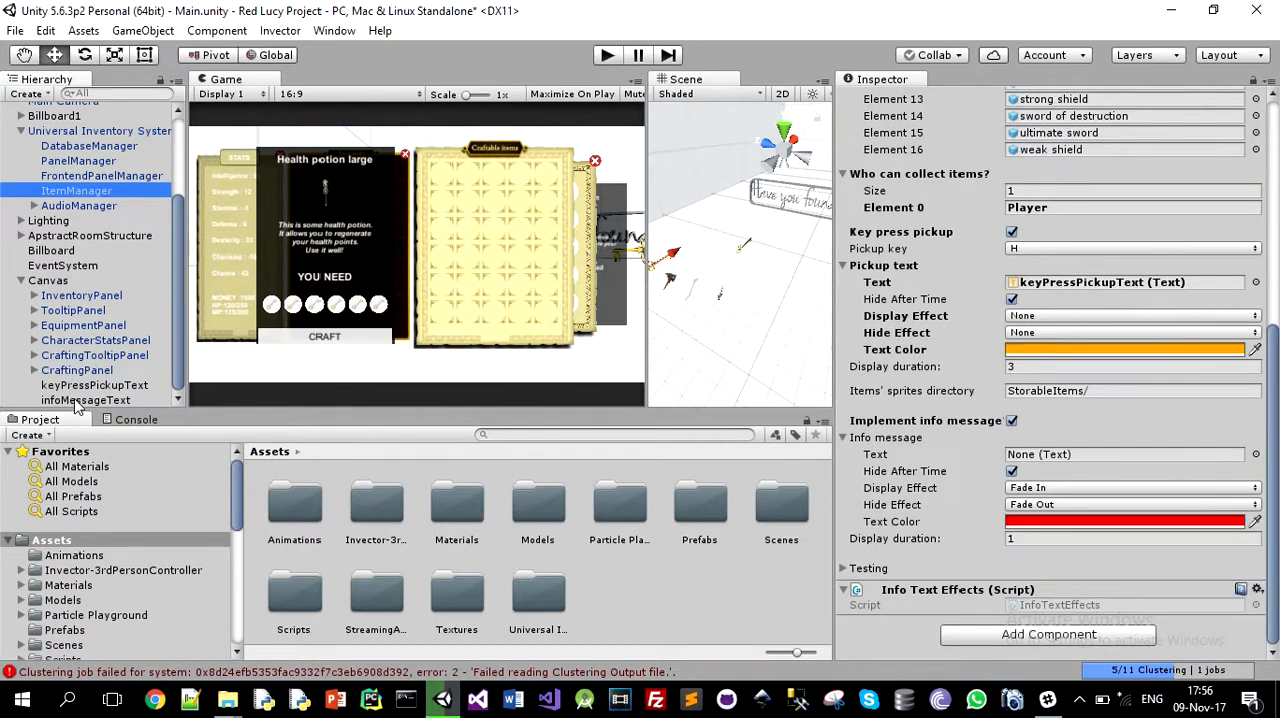
left_click_drag(78, 403, 1080, 457)
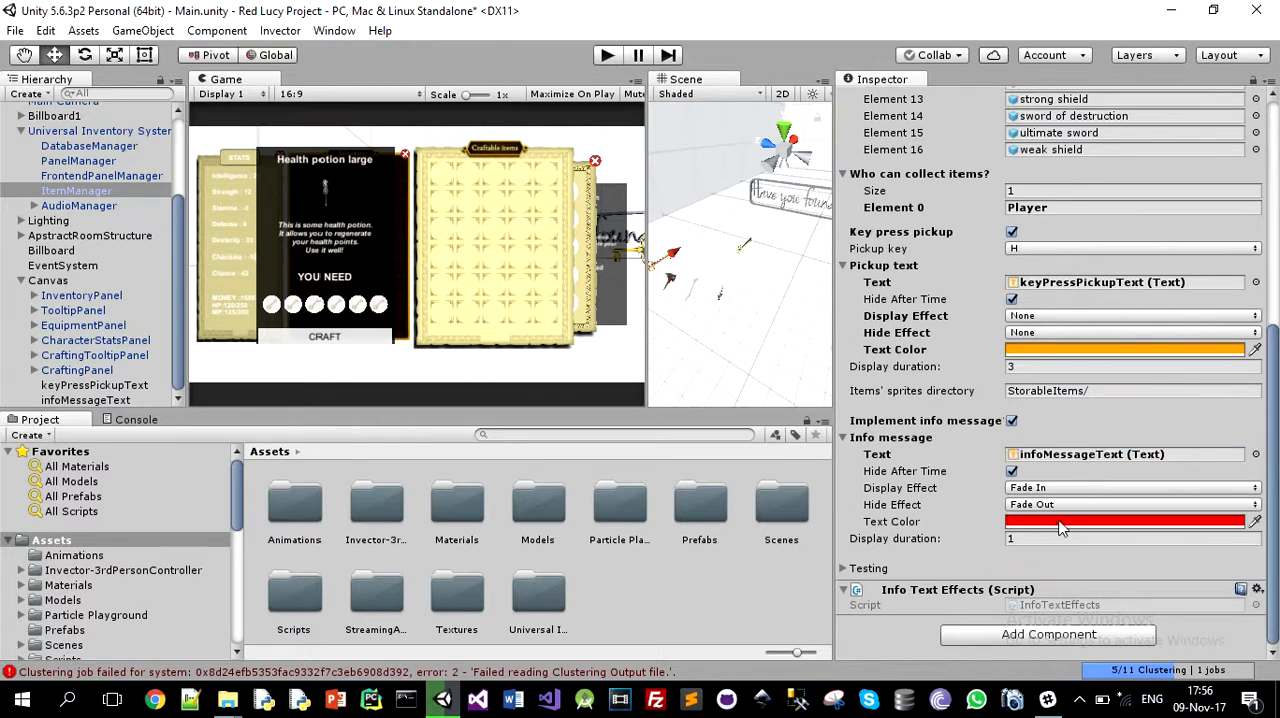
Step: Choose a bright red text color for the ItemManager's info message
left_click(1057, 523)
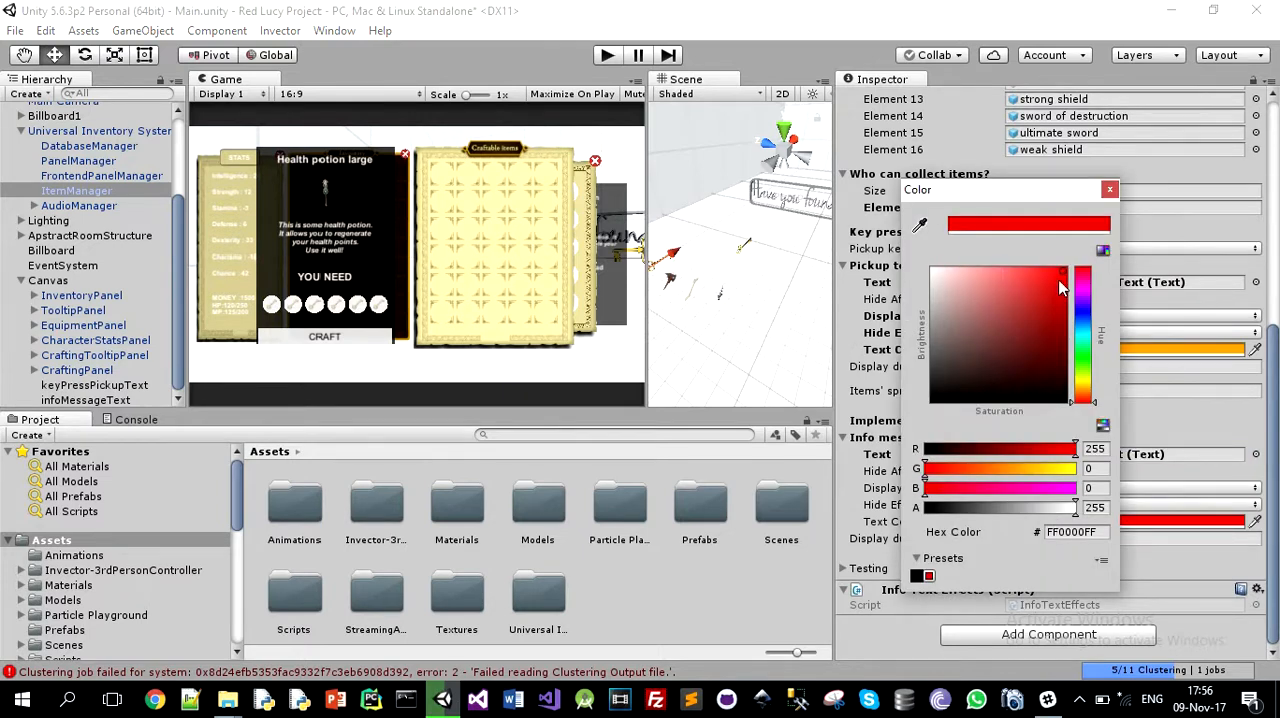
left_click_drag(1062, 288, 1060, 283)
left_click(1110, 191)
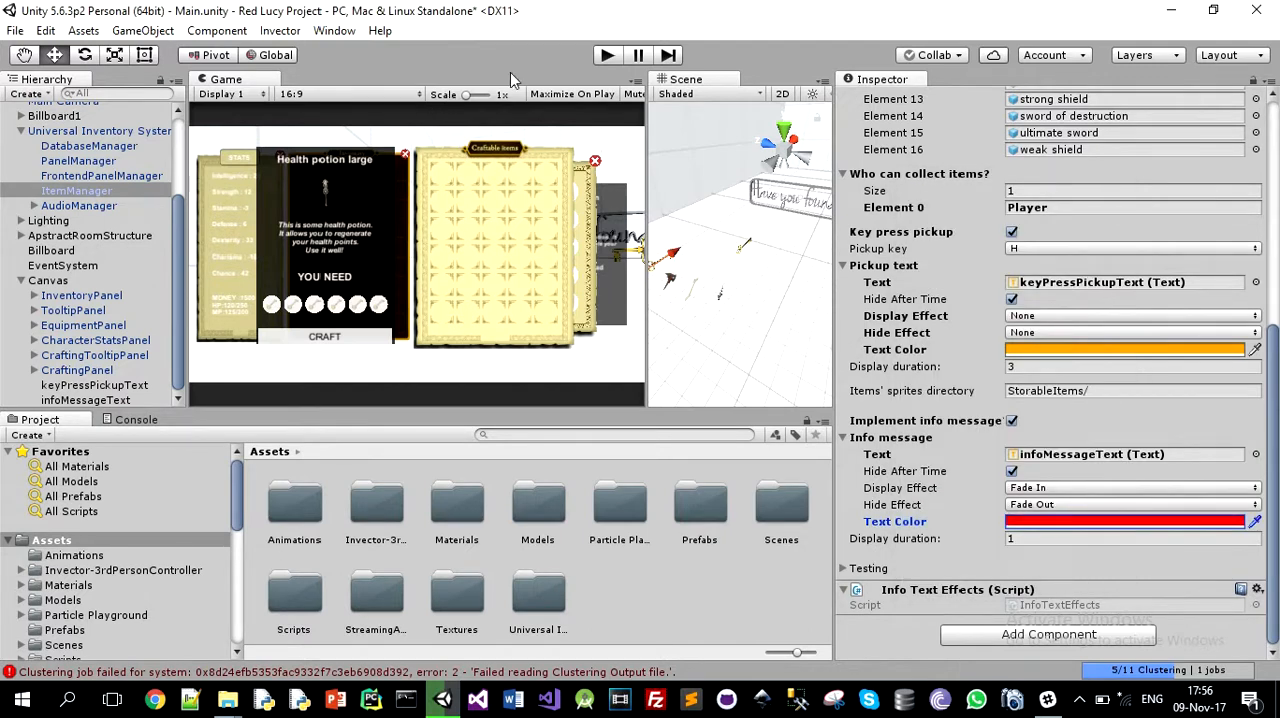
Step: Test the info message in play mode by trying to move the bone from the inventory to Craftable items, and stop the game
left_click(606, 57)
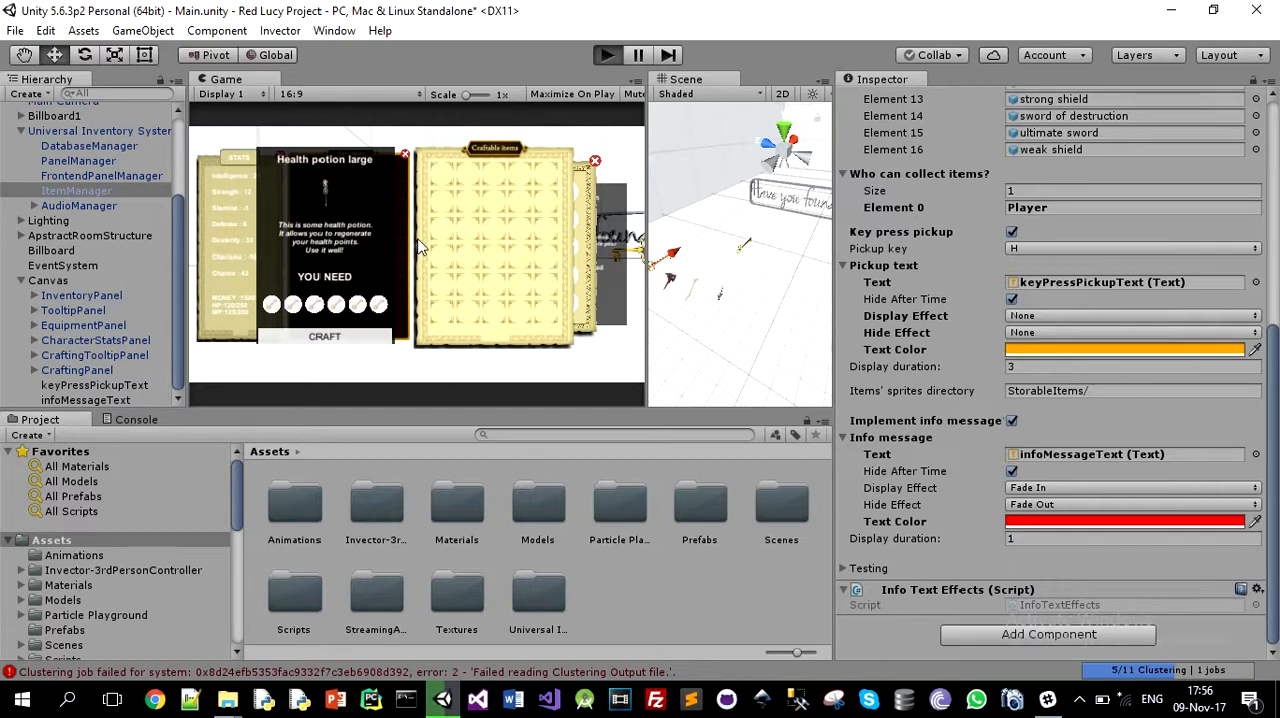
left_click(606, 57)
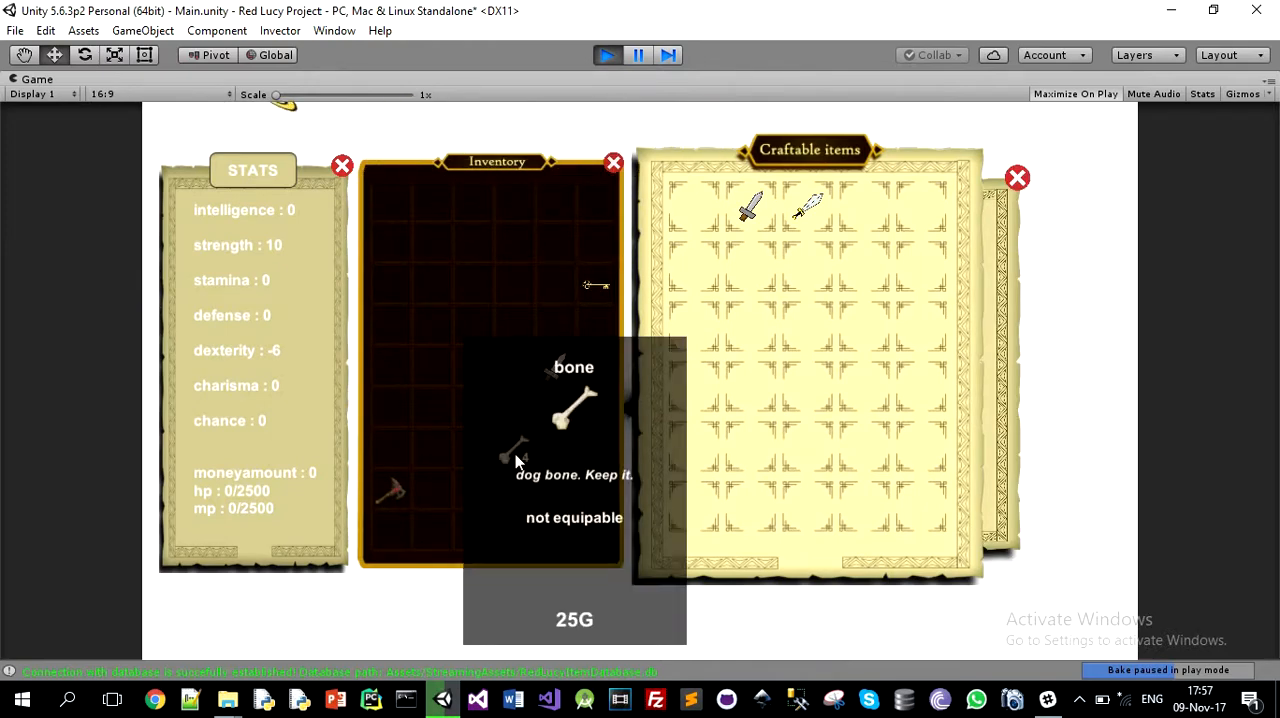
left_click_drag(514, 450, 702, 340)
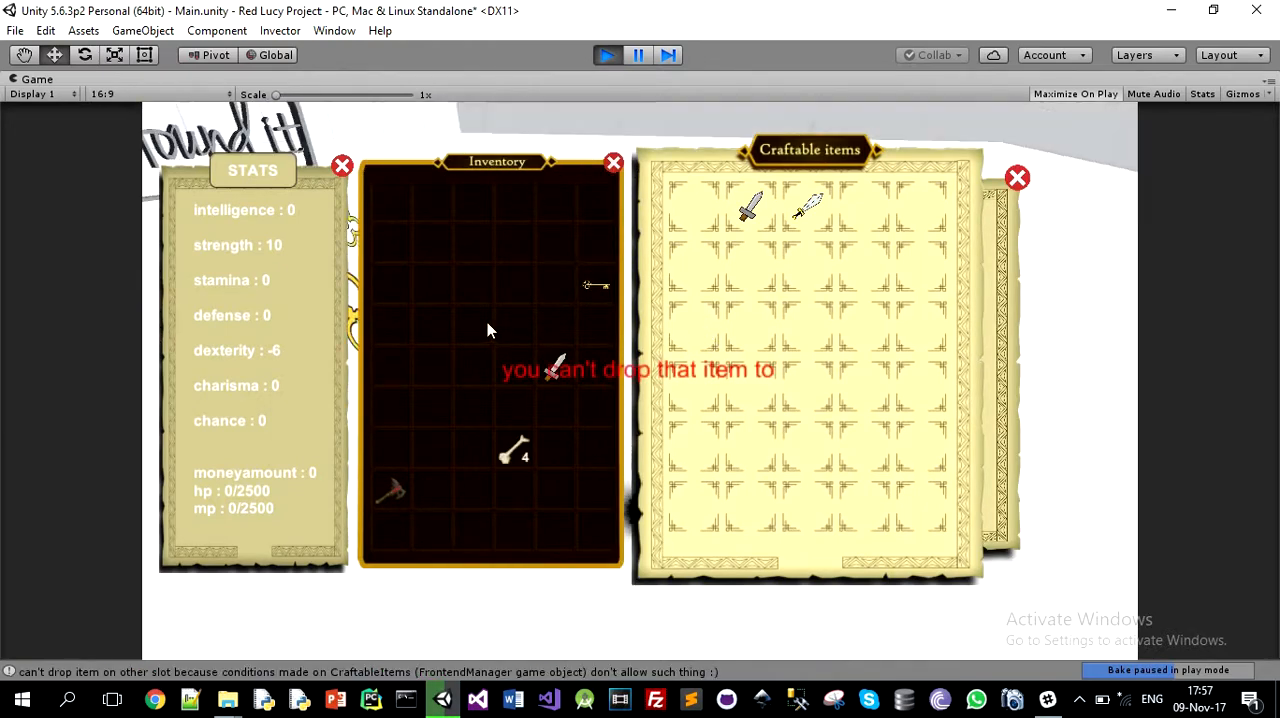
key("Escape")
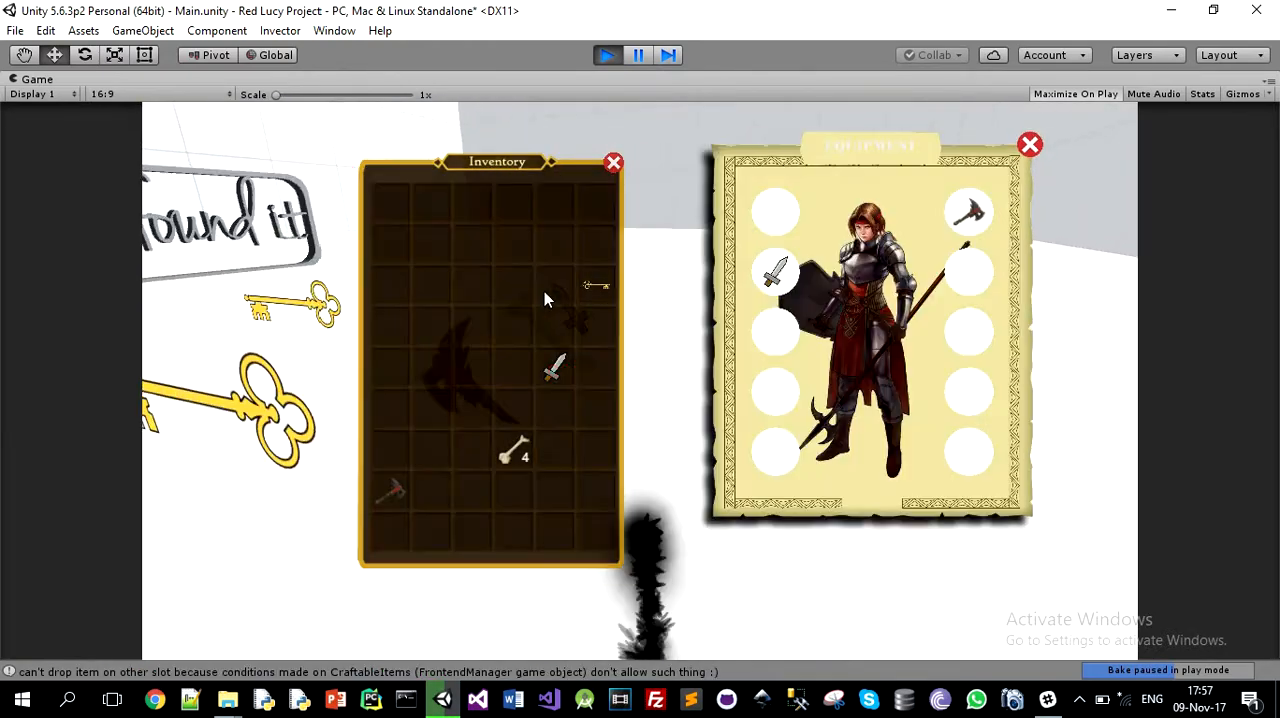
left_click(601, 56)
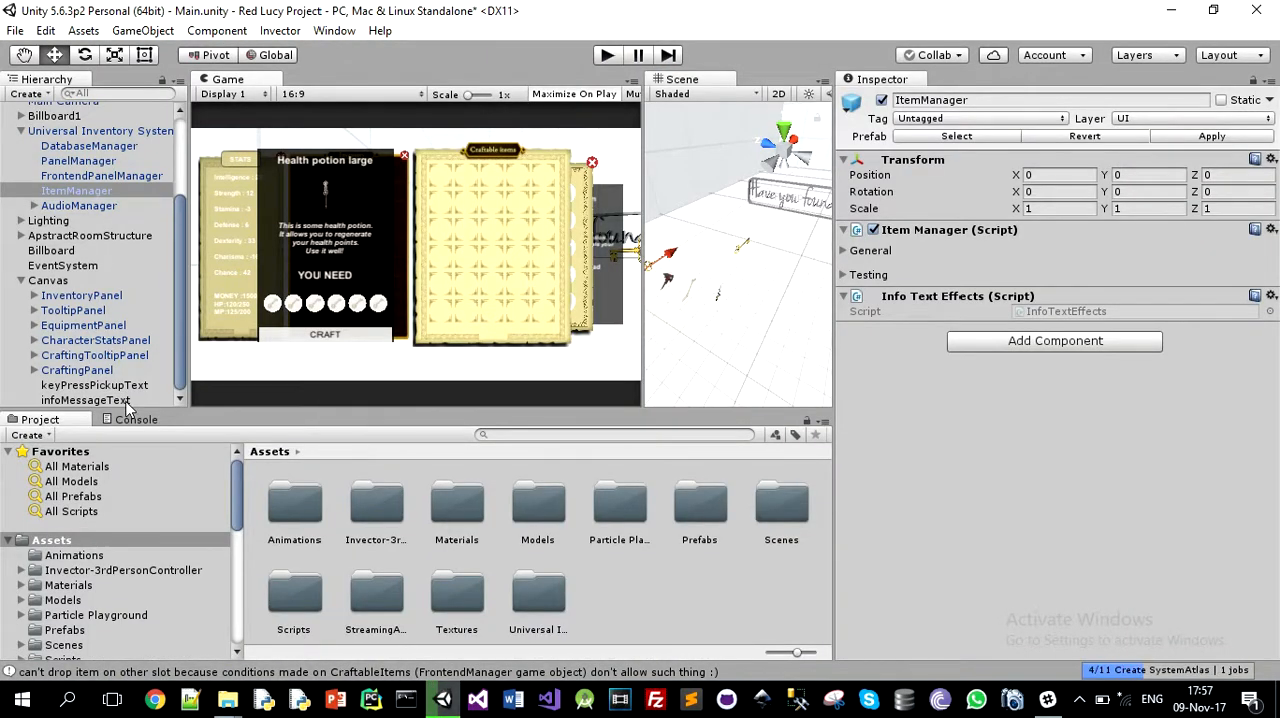
Step: Set the infoMessageText object's width to 300 and height to 60
left_click(125, 401)
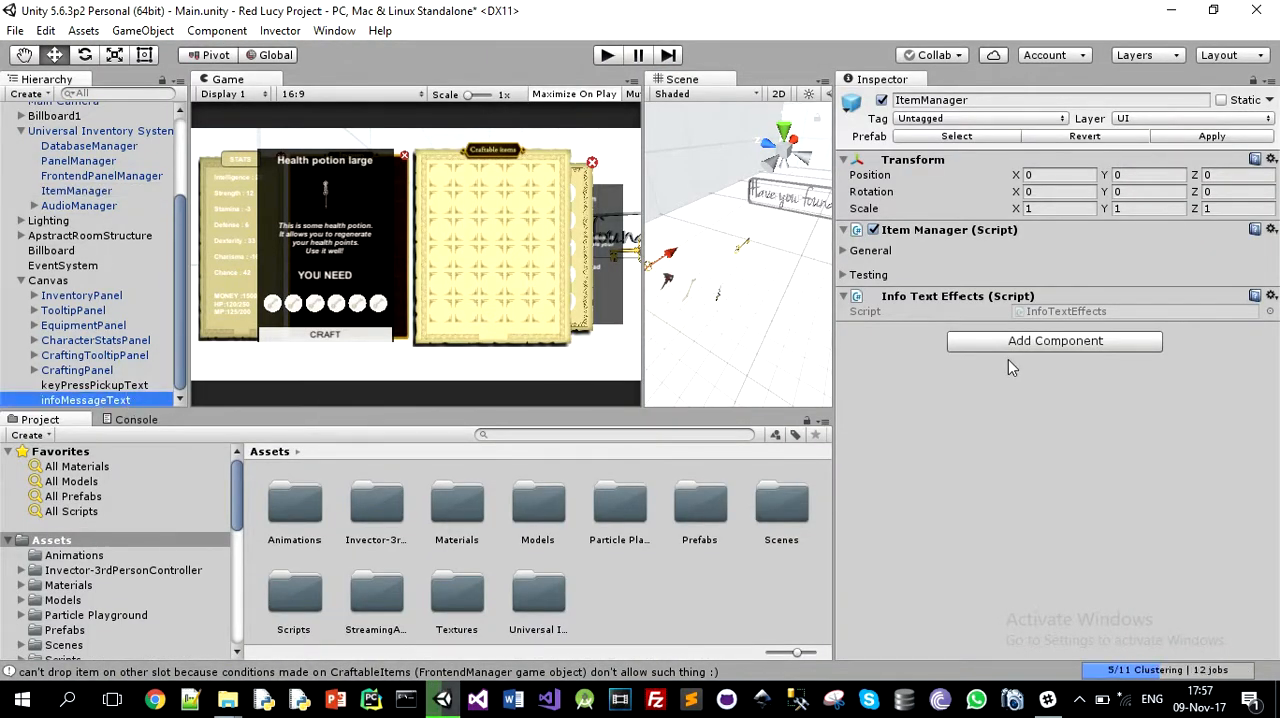
left_click(1043, 199)
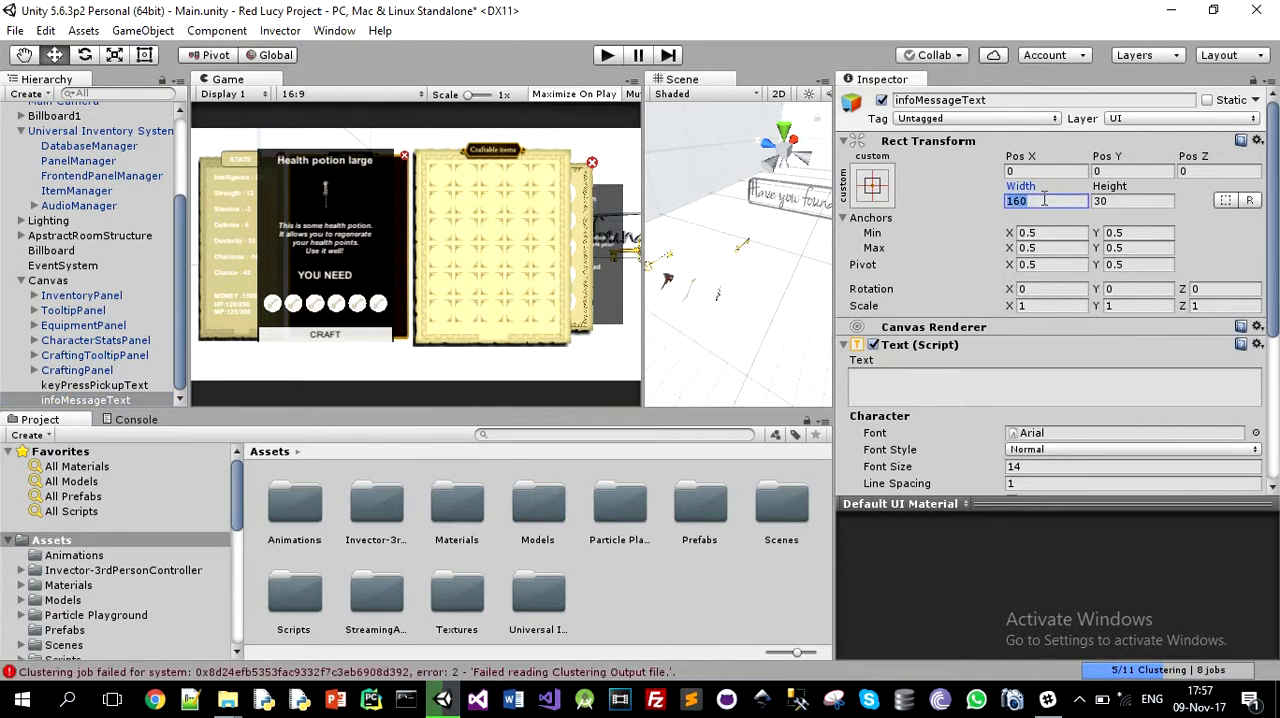
type("300")
left_click(1145, 201)
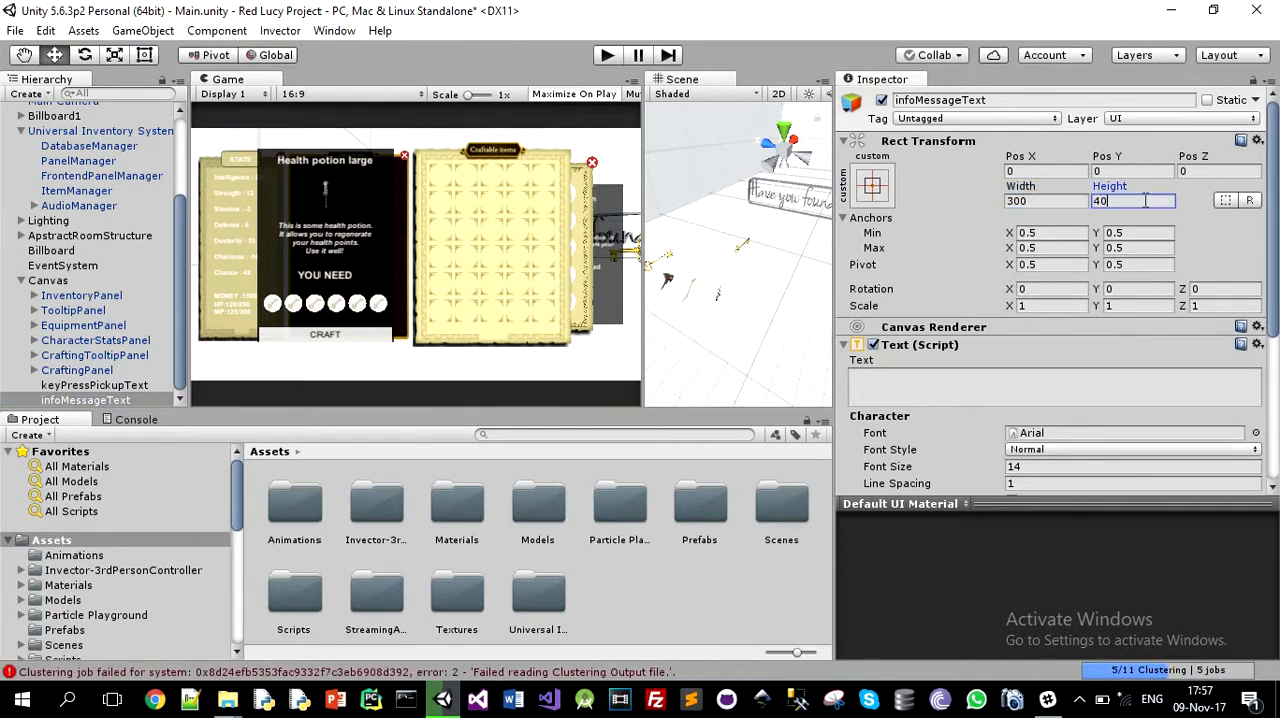
type("60")
Step: Retest the info message in play mode by trying to move the bone to Craftable items and the key to the Equipment panel
left_click(607, 58)
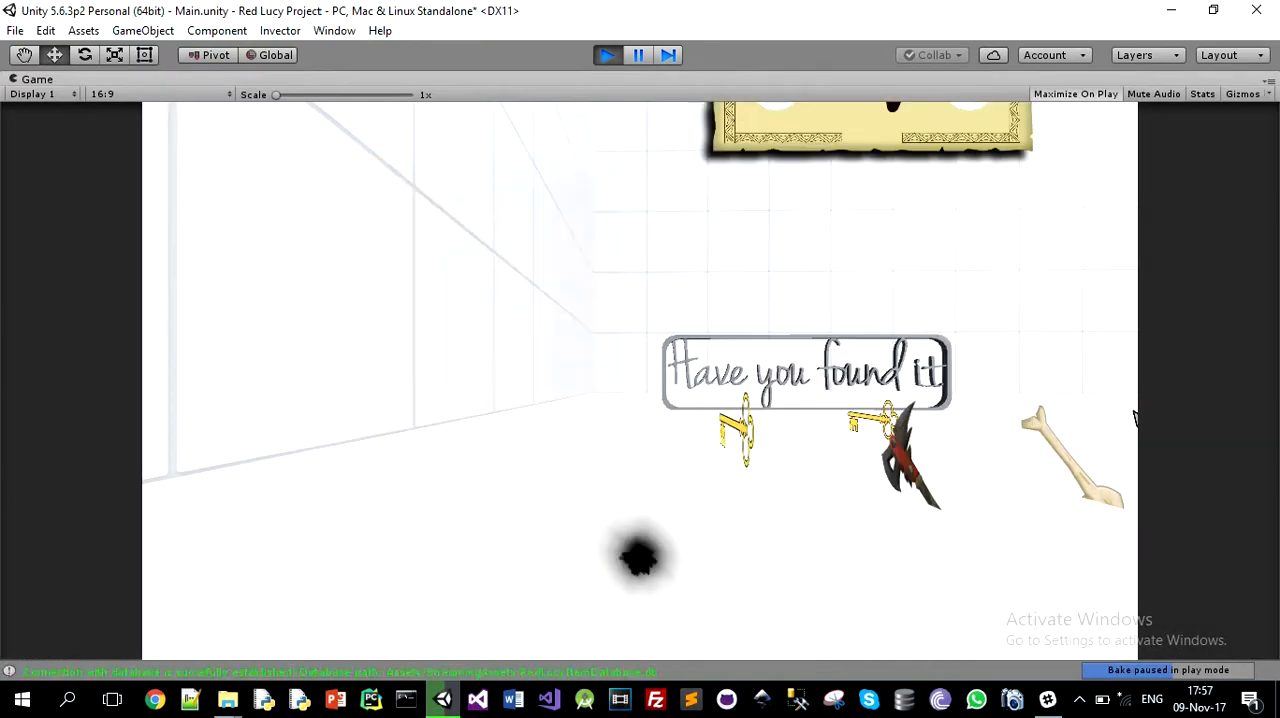
key("i")
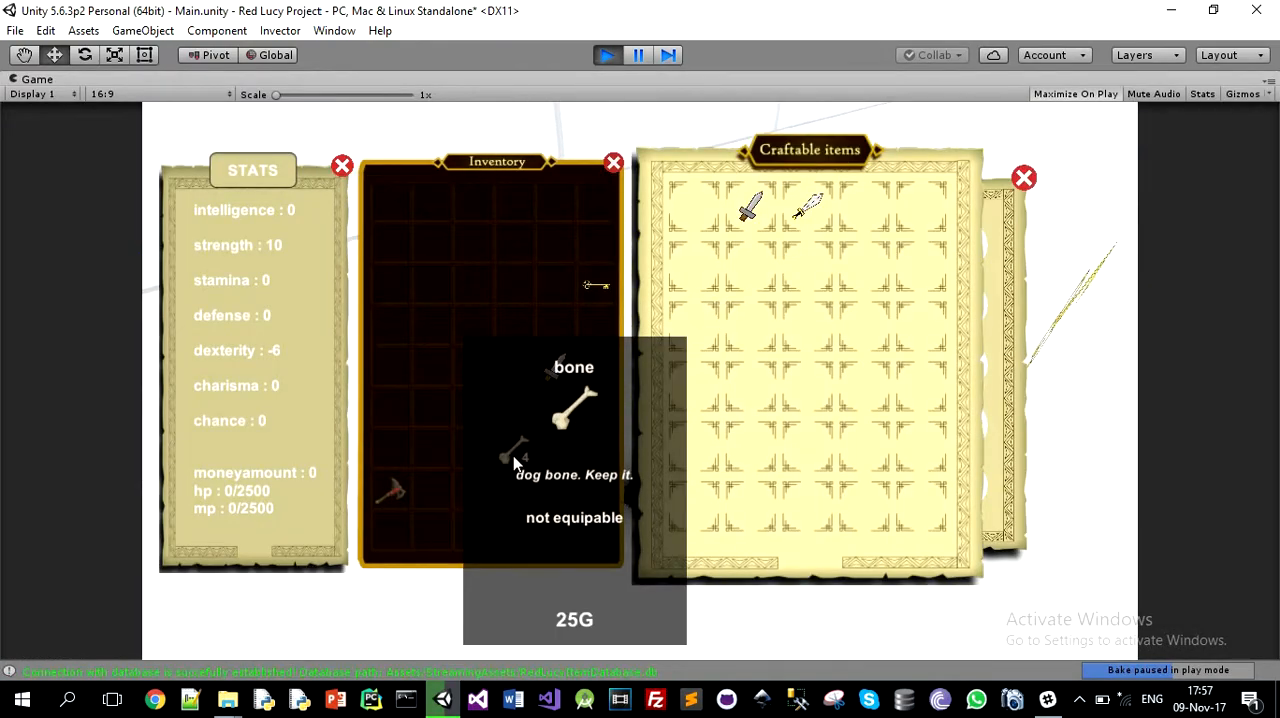
left_click_drag(515, 457, 689, 397)
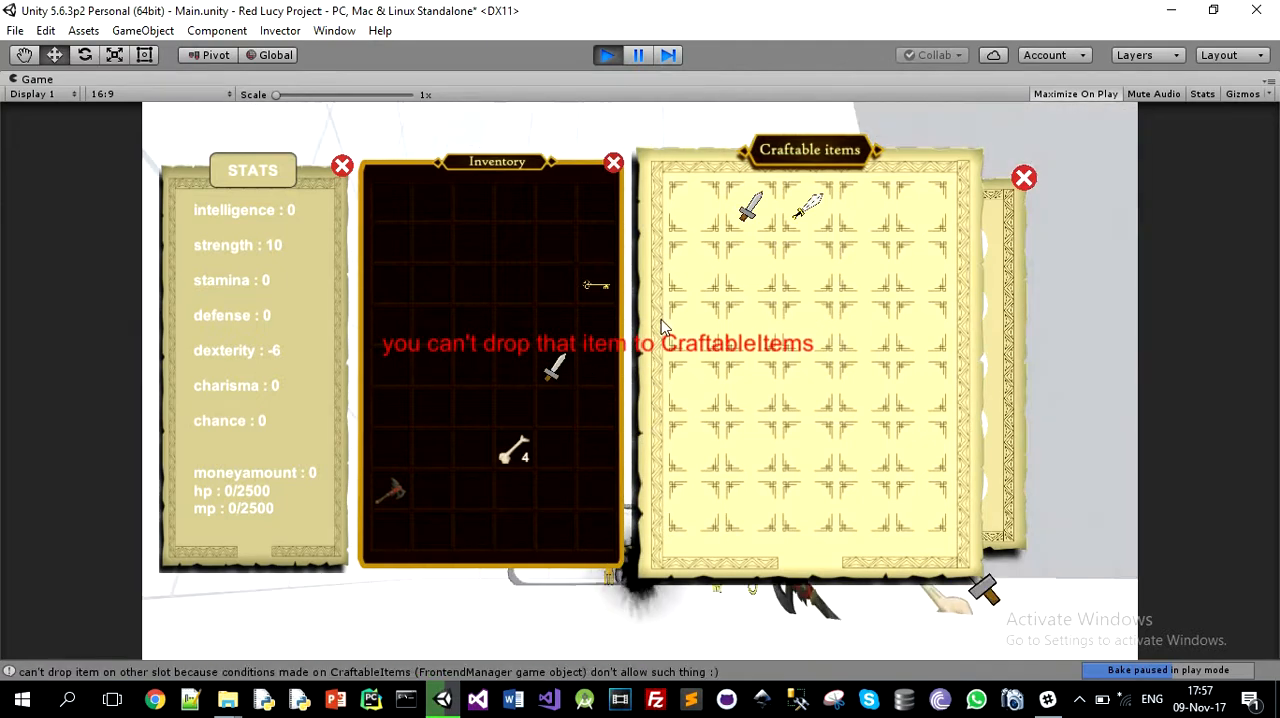
mouse_move(605, 293)
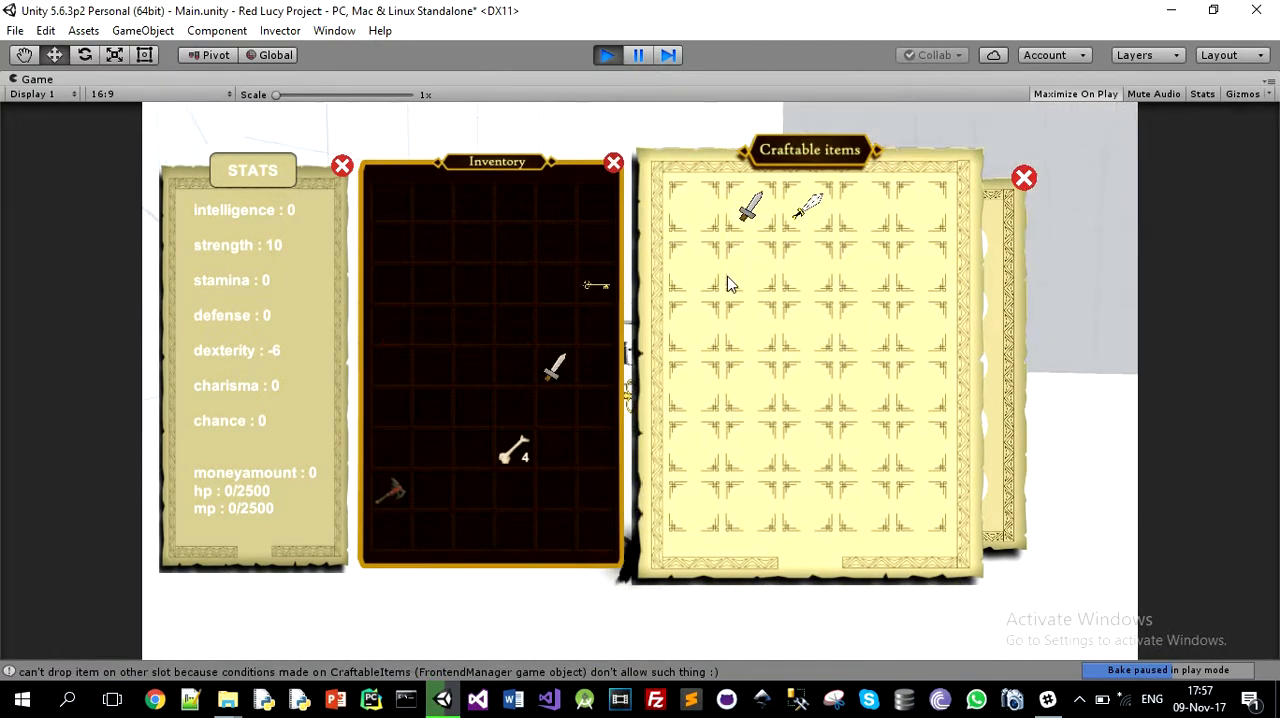
key("c")
left_click_drag(600, 285, 766, 372)
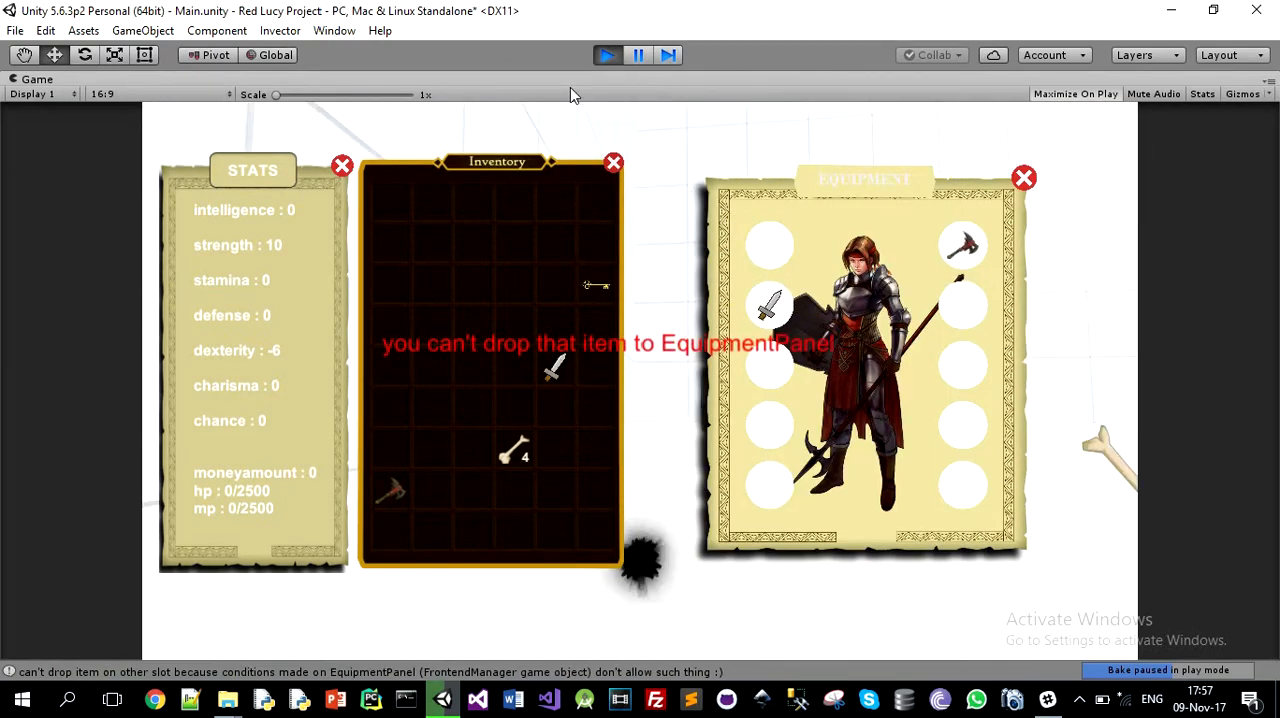
left_click(605, 58)
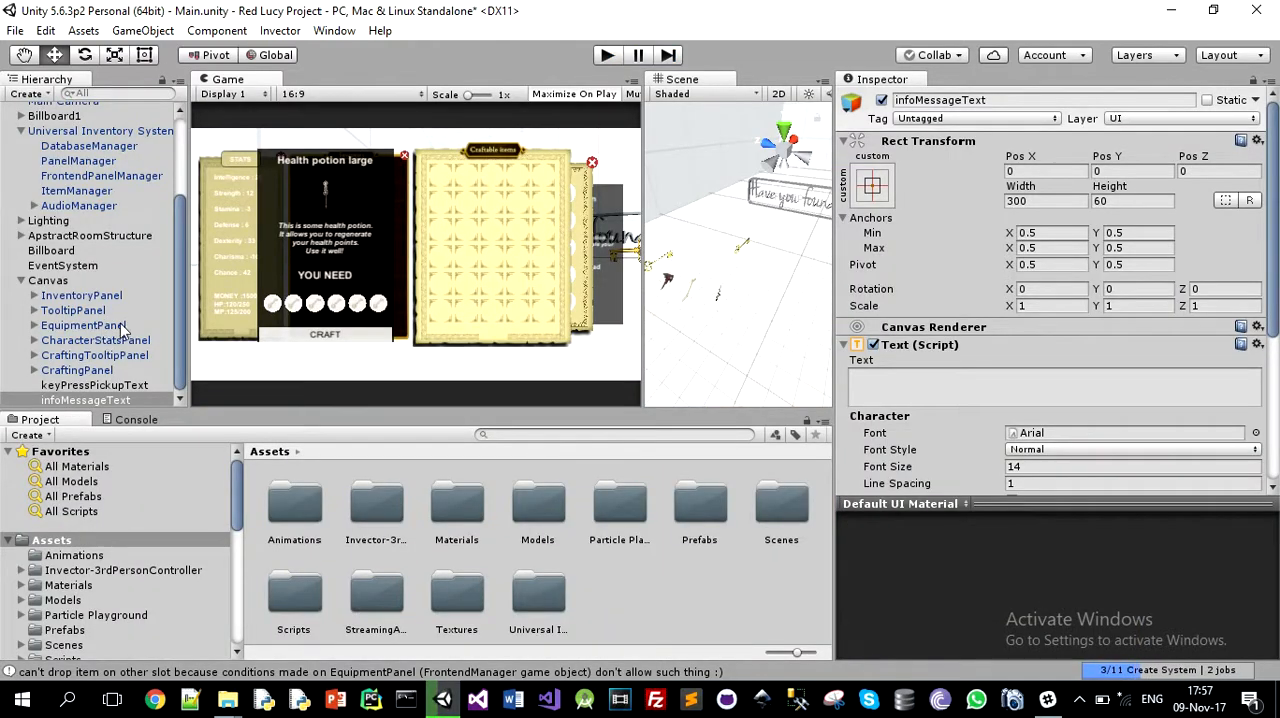
Step: Examine the FrontendPanelManager's Inventory and Crafting storage settings for the equipment and crafting panels, with the Inspector widened to show the full option names
left_click(113, 176)
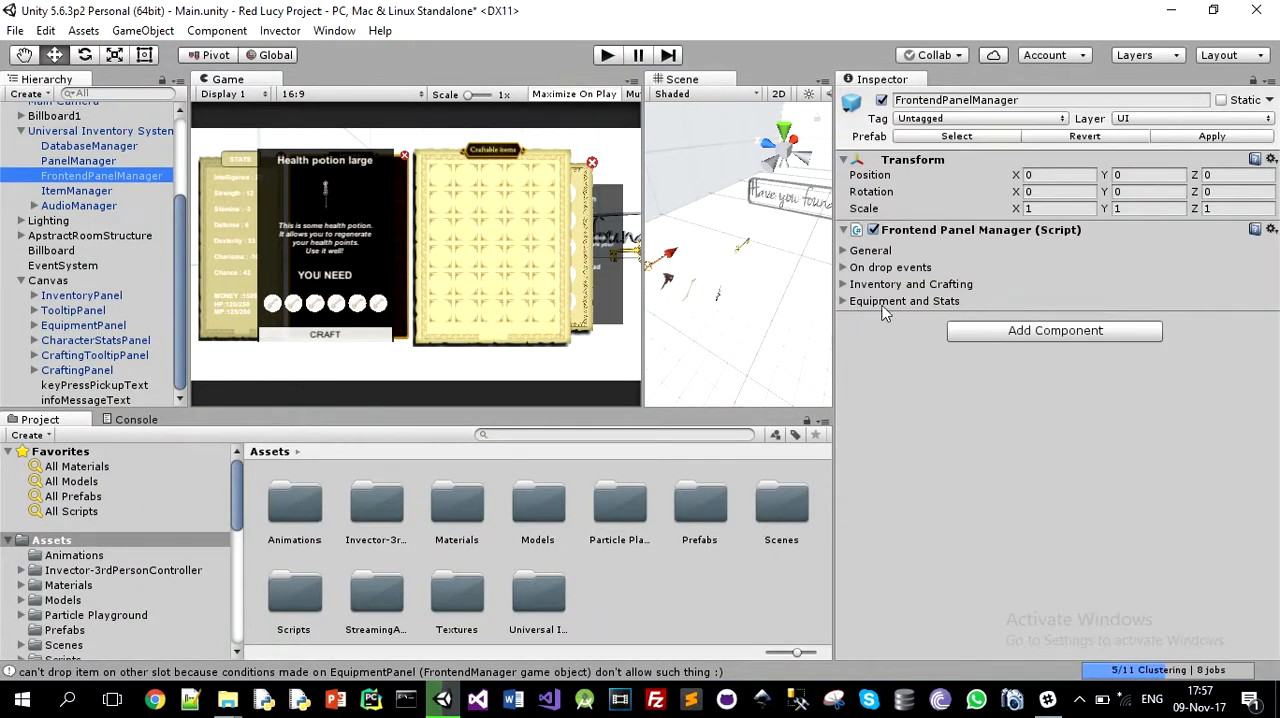
left_click(843, 301)
left_click(843, 285)
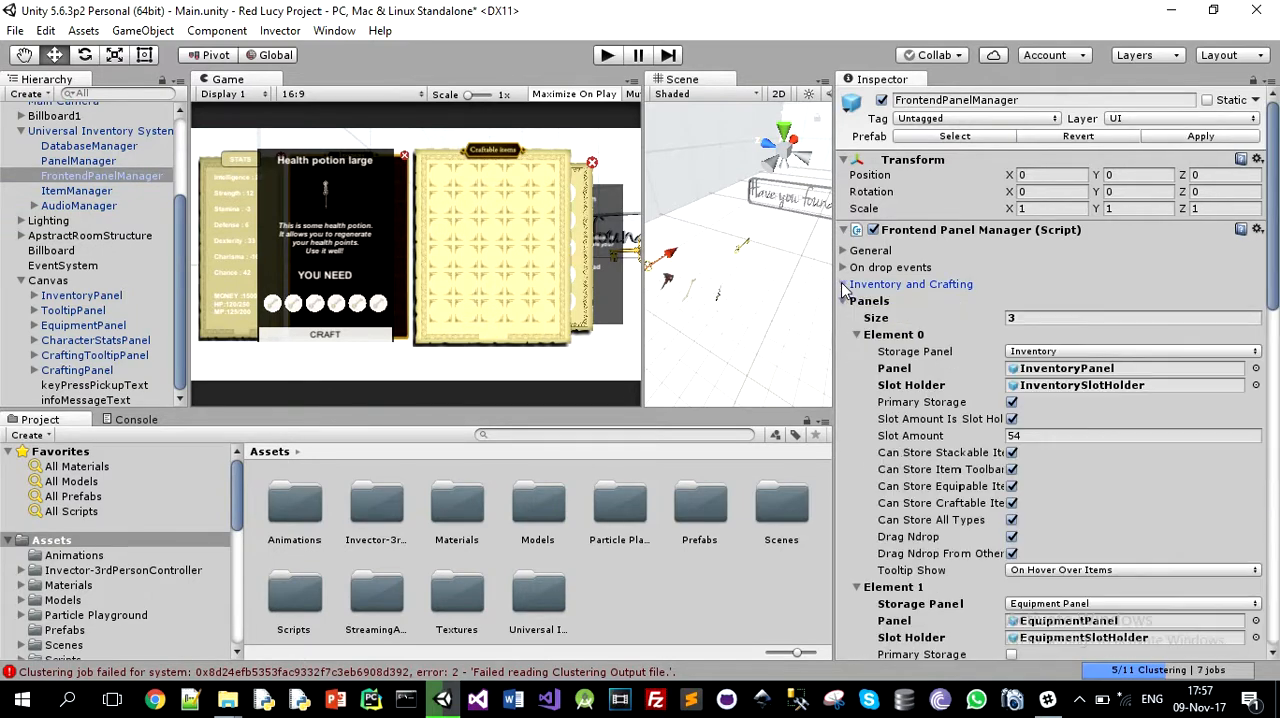
scroll(1040, 395, "down", 9)
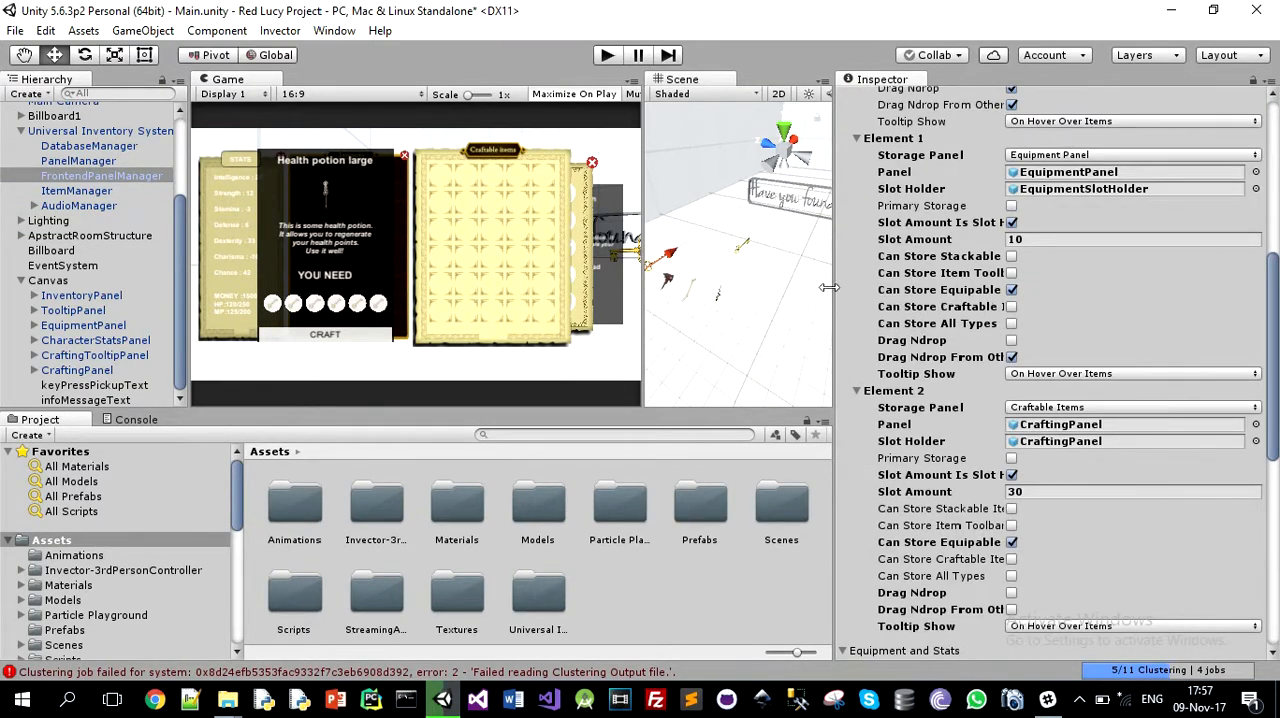
left_click_drag(818, 287, 728, 268)
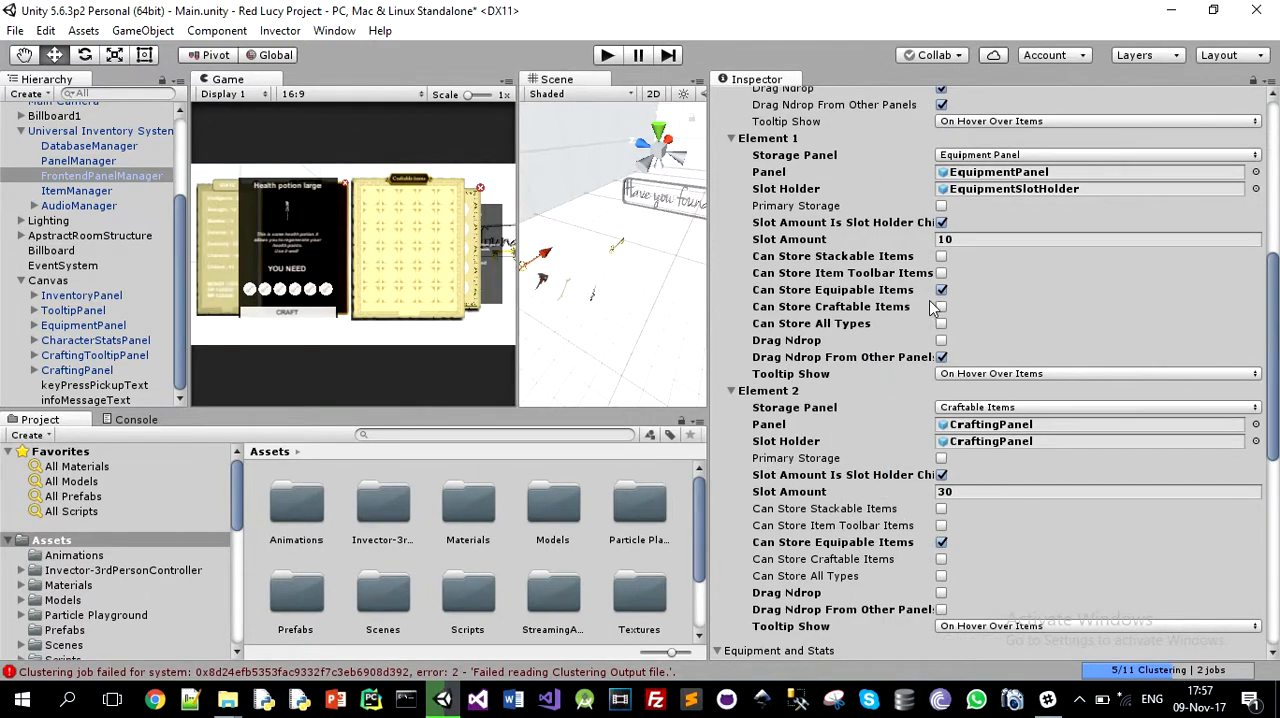